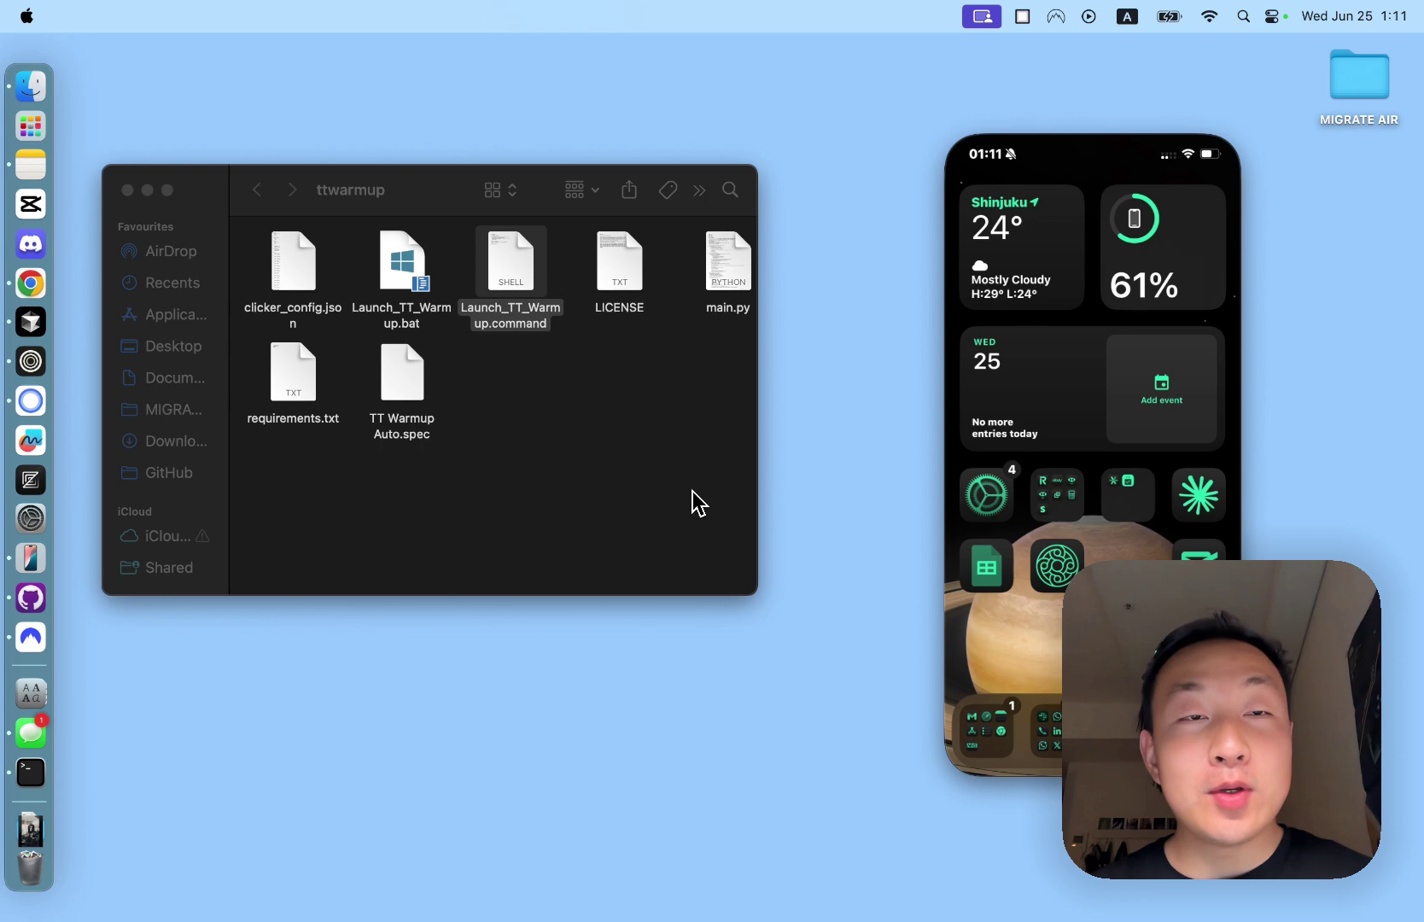
- Move the ttwarmup Finder window down and right, then widen it to show all project files
drag(415, 204, 527, 255)
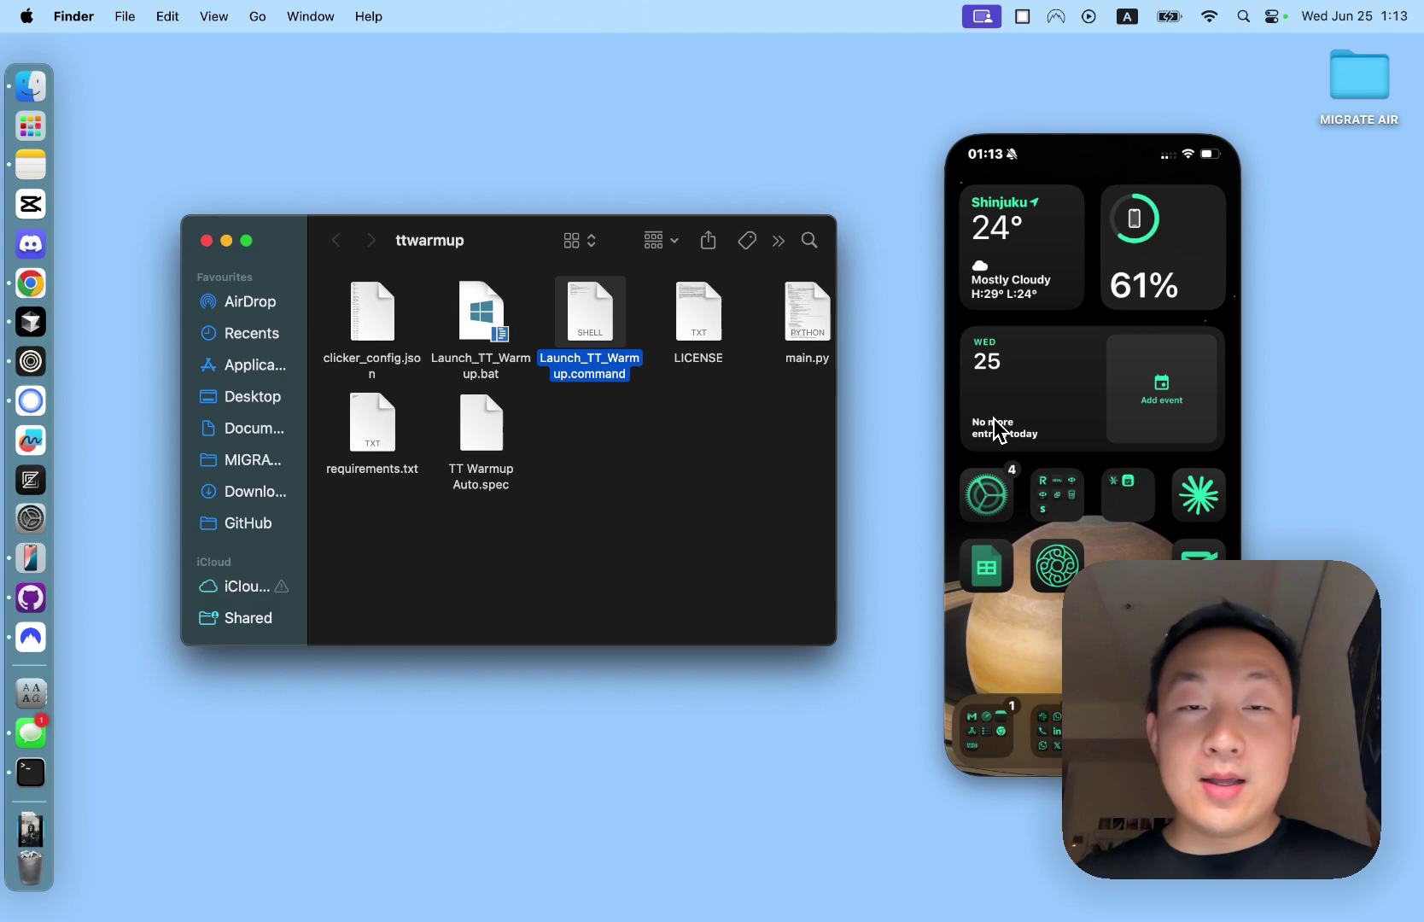
drag(840, 435, 876, 433)
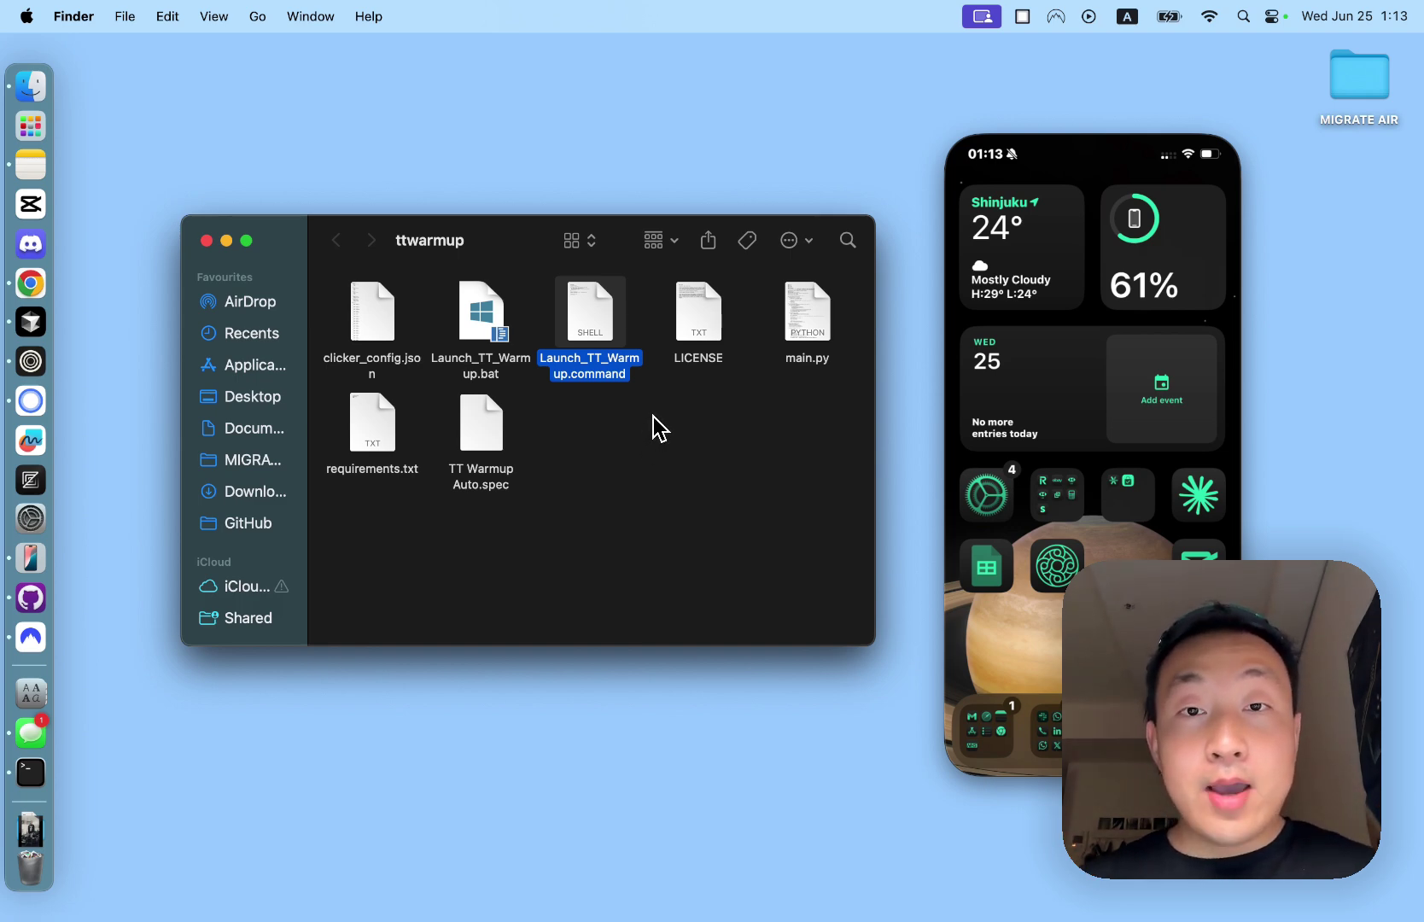
- Rerun python3 main.py in Cursor's terminal to launch TT Warmup Auto, then close it
key(ctrl+Right)
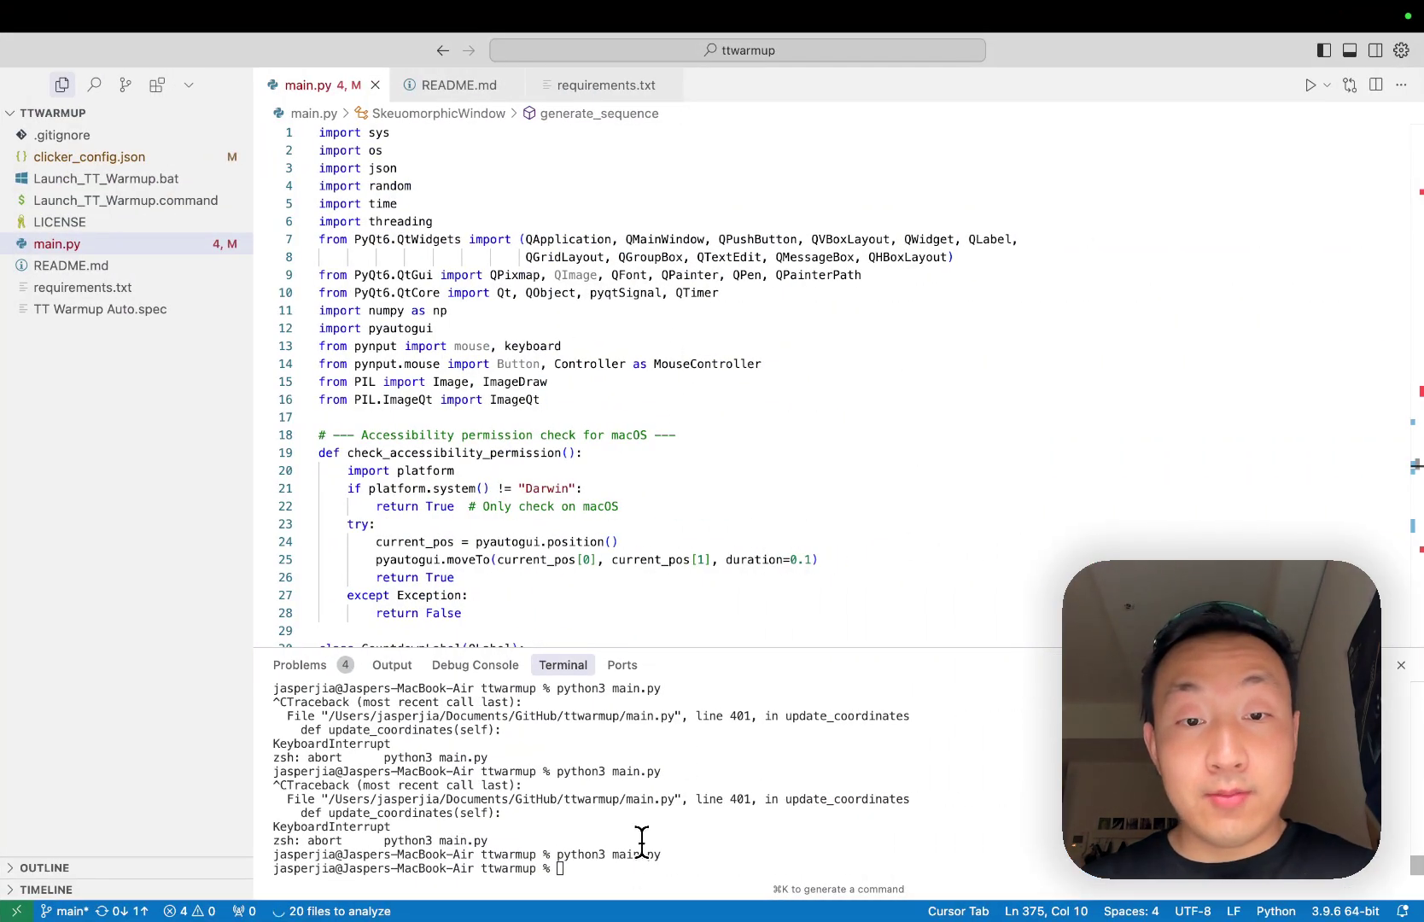
click(581, 852)
key(Up)
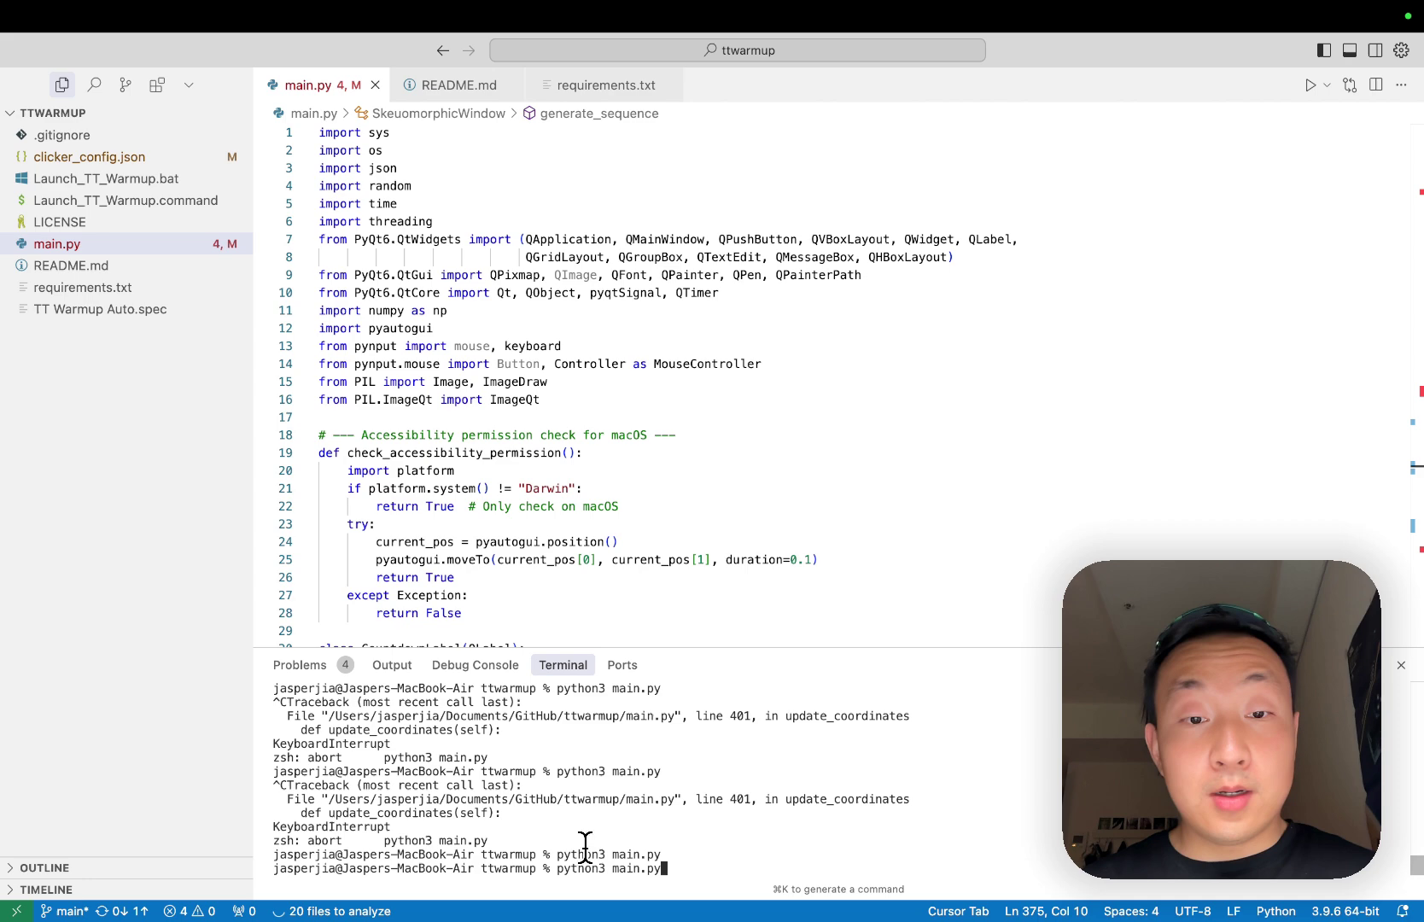
key(Return)
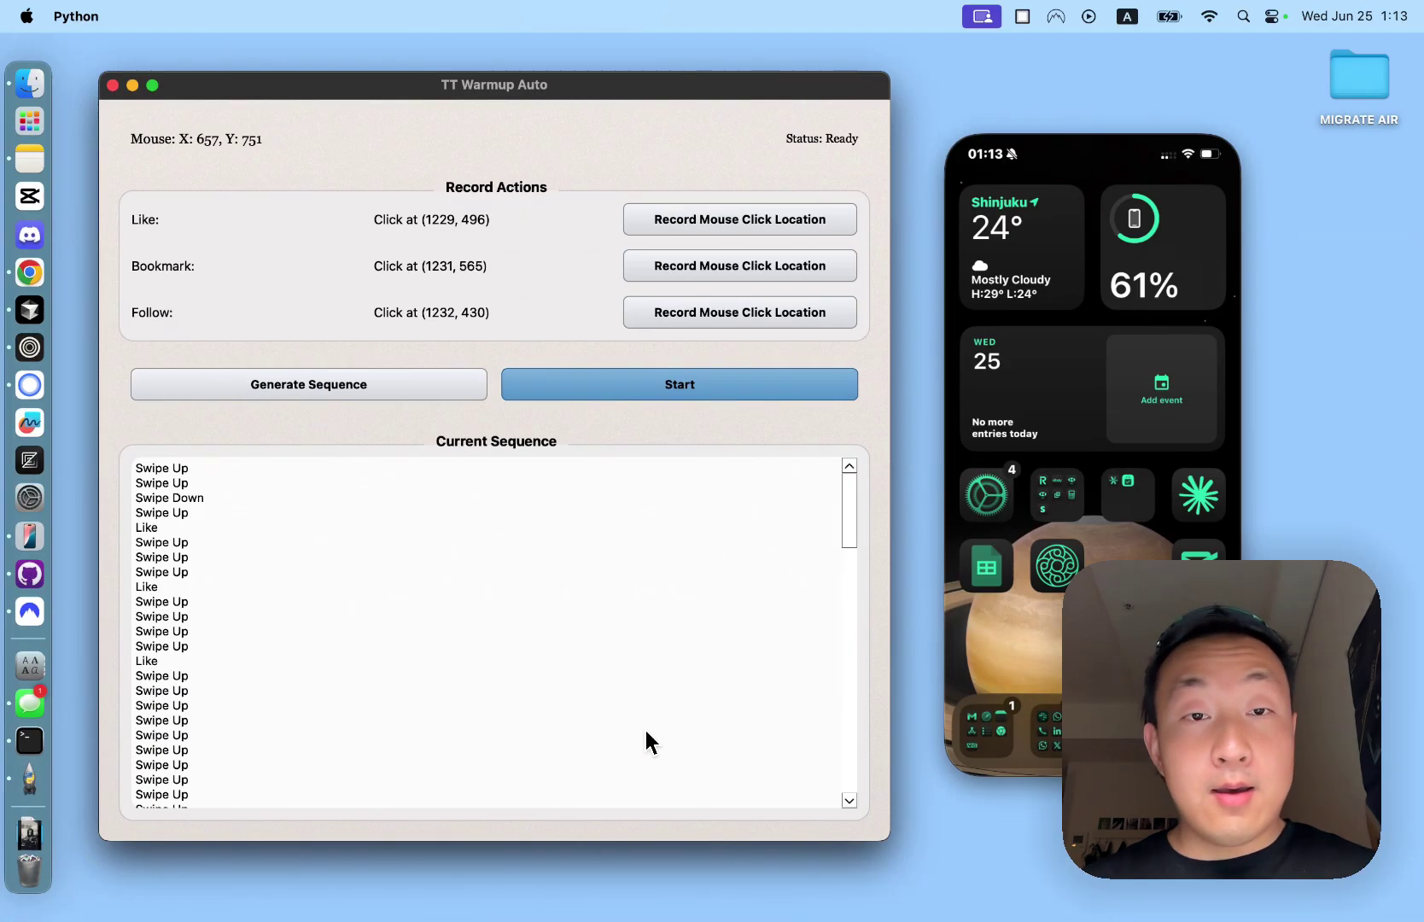
click(114, 88)
- Open README.md from the Cursor Explorer and scroll through it
key(ctrl+Right)
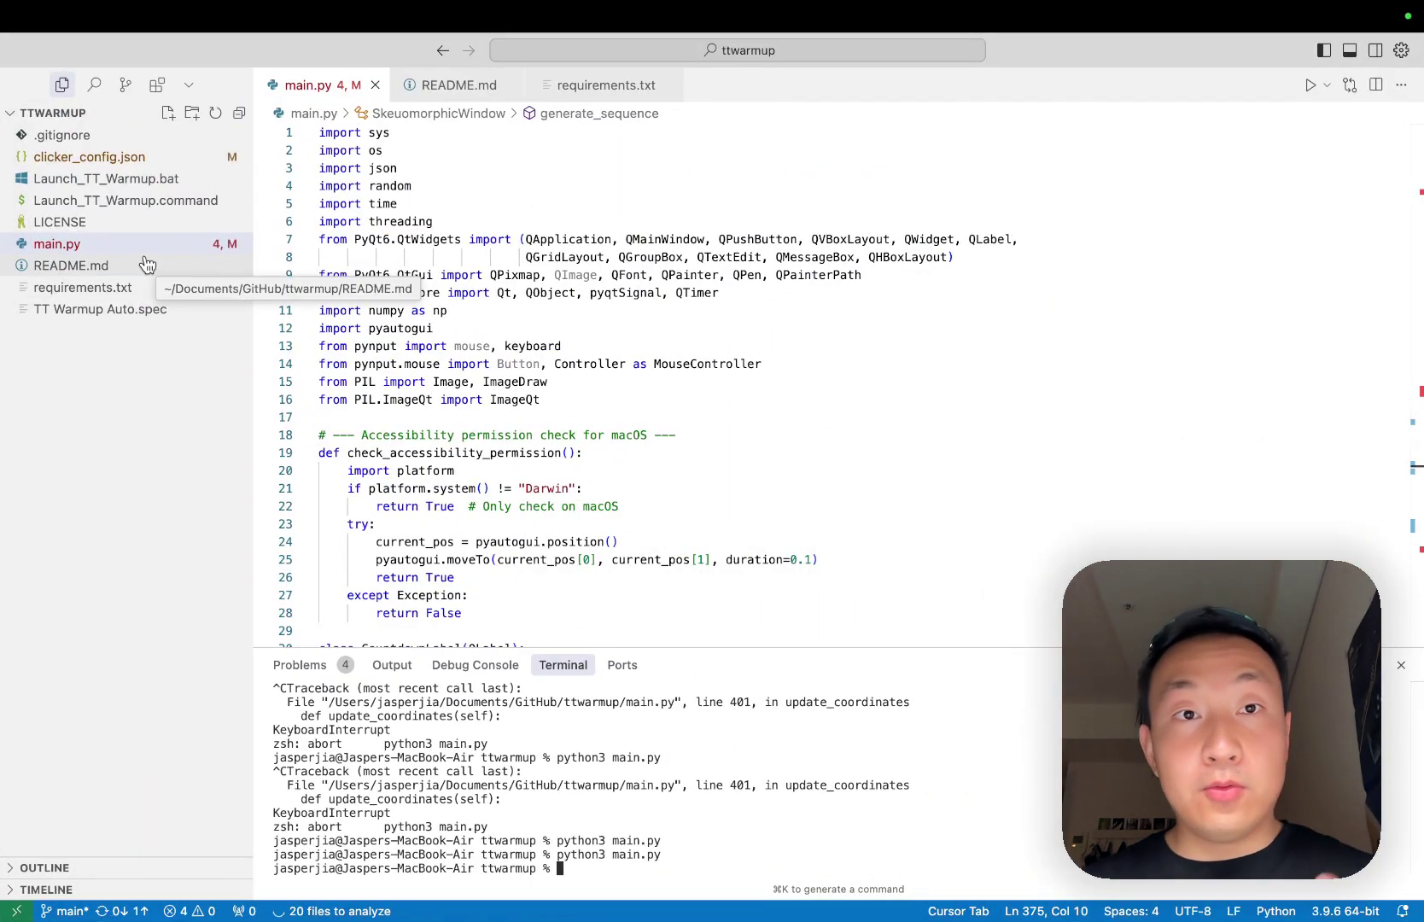
click(146, 264)
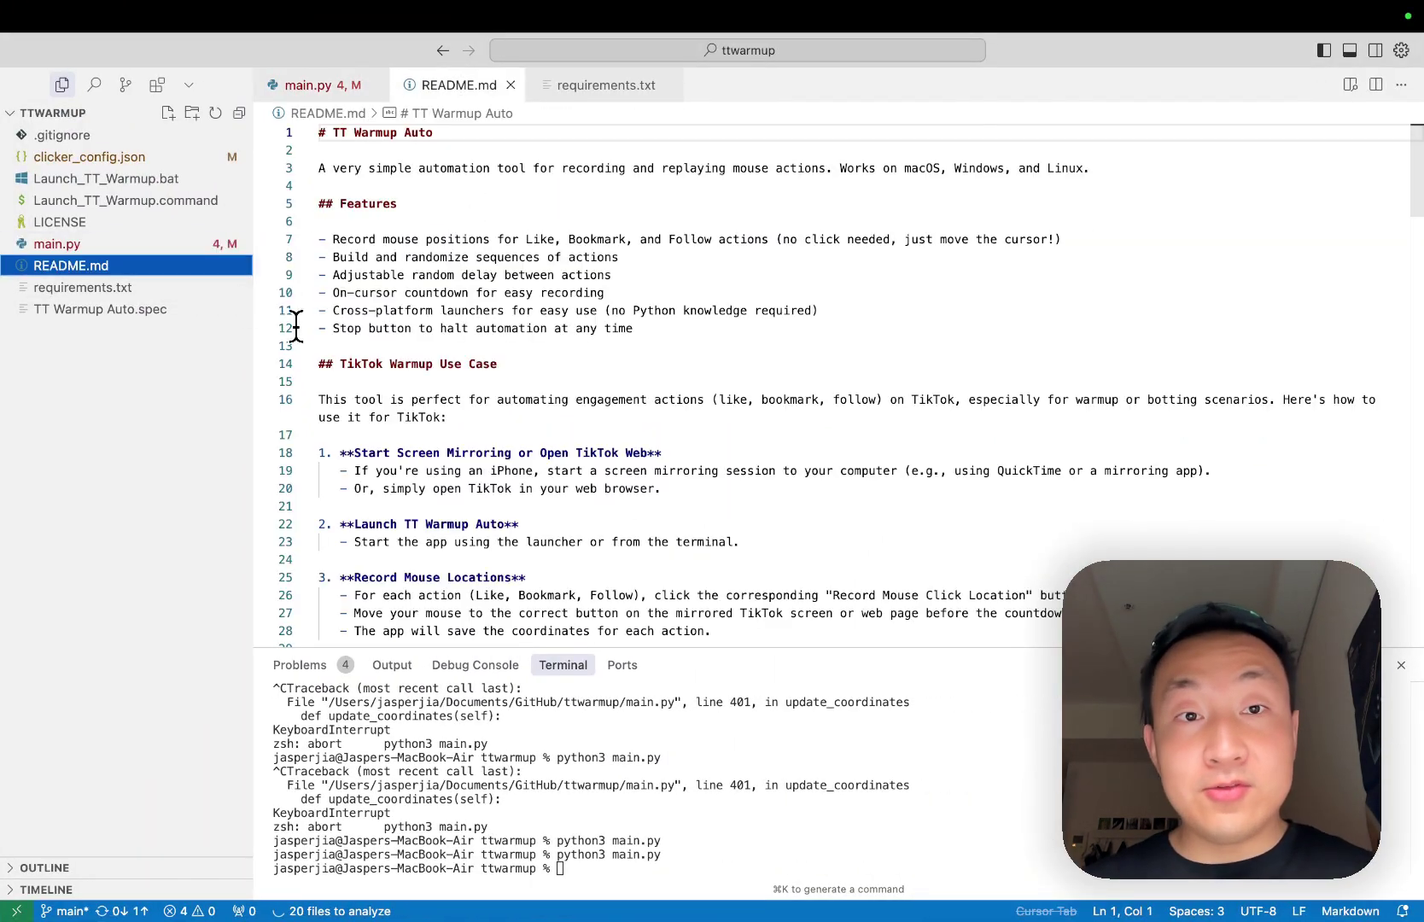
scroll(534, 431, down, 10)
scroll(533, 432, down, 7)
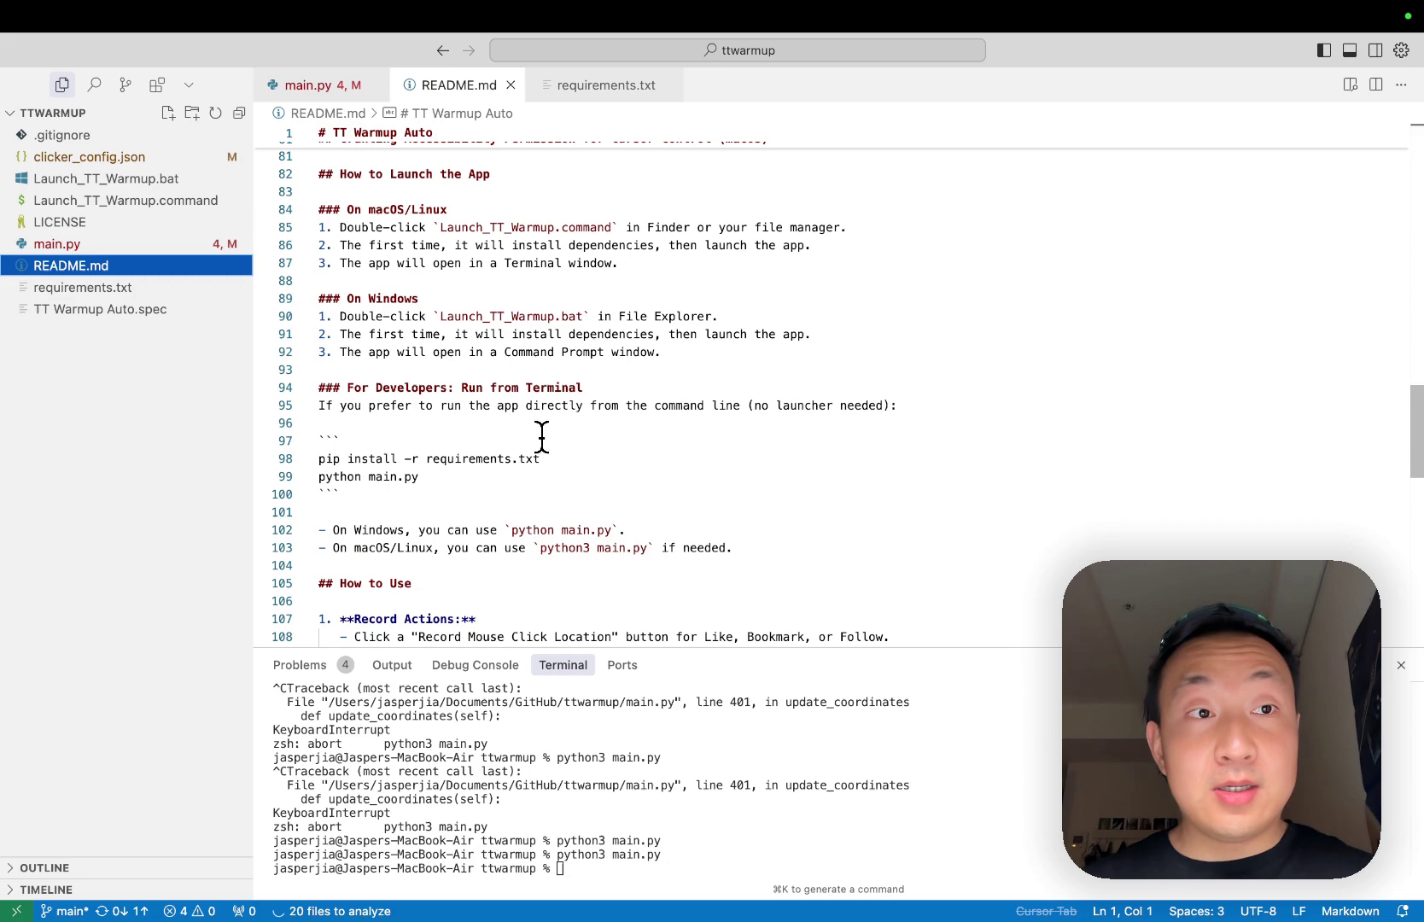
scroll(550, 384, up, 10)
scroll(550, 384, down, 4)
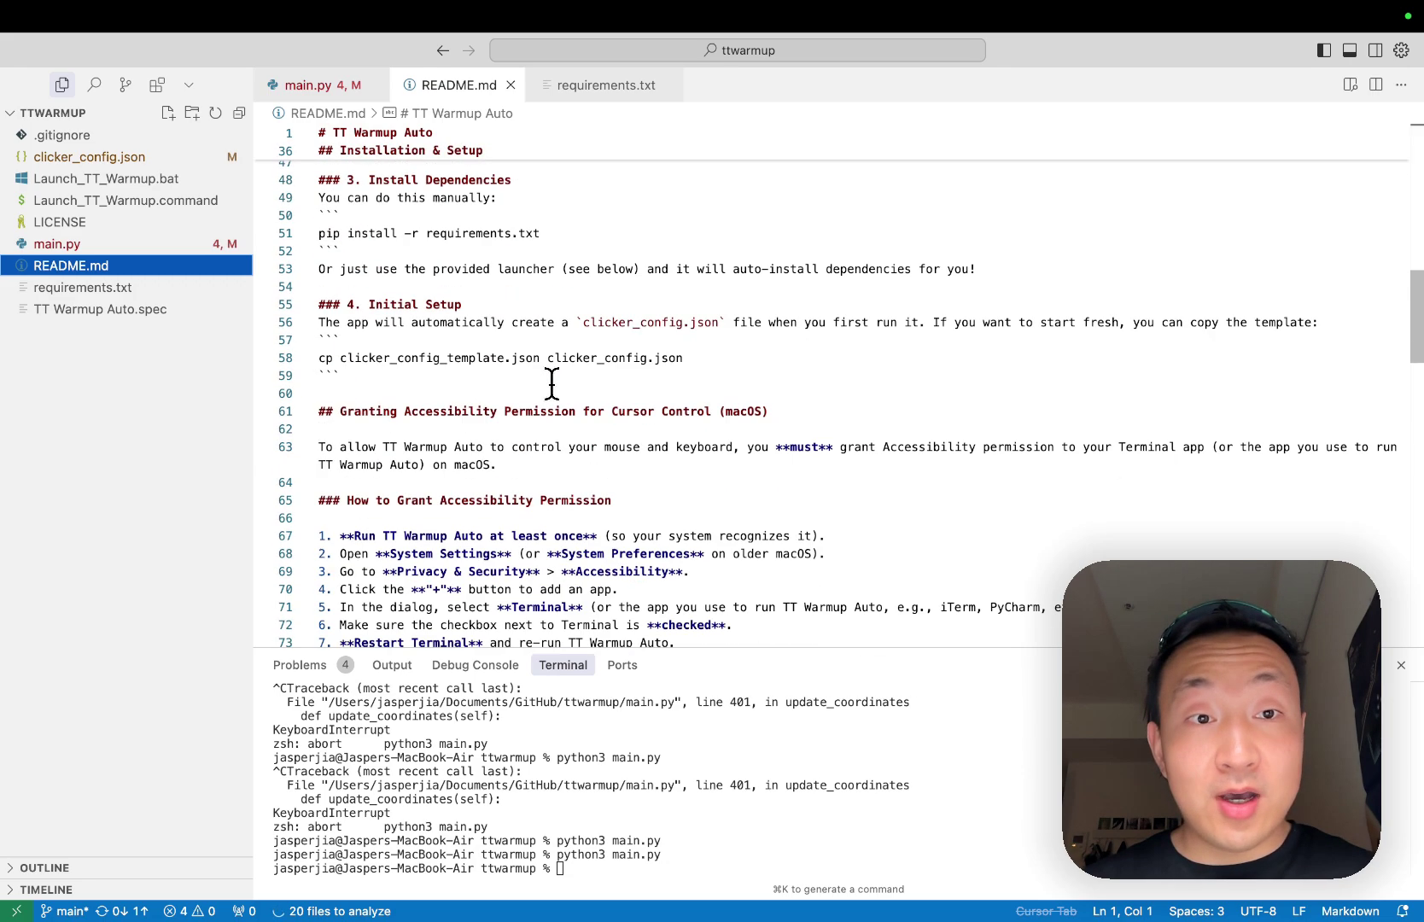
scroll(552, 383, up, 4)
scroll(552, 384, down, 5)
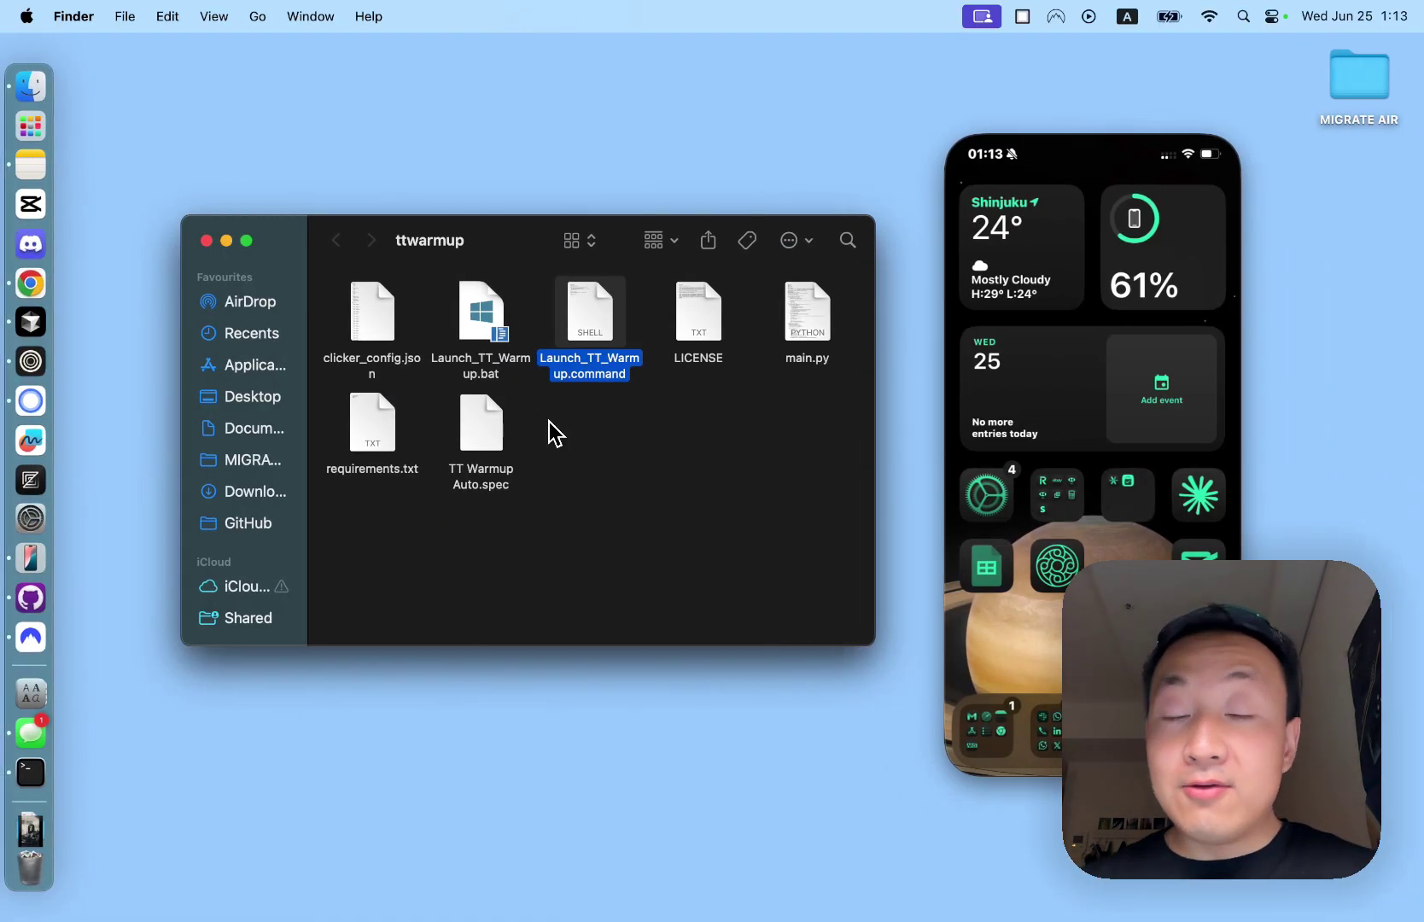
- Run Launch_TT_Warmup.command from Finder and nudge the TT Warmup Auto window into place
click(572, 427)
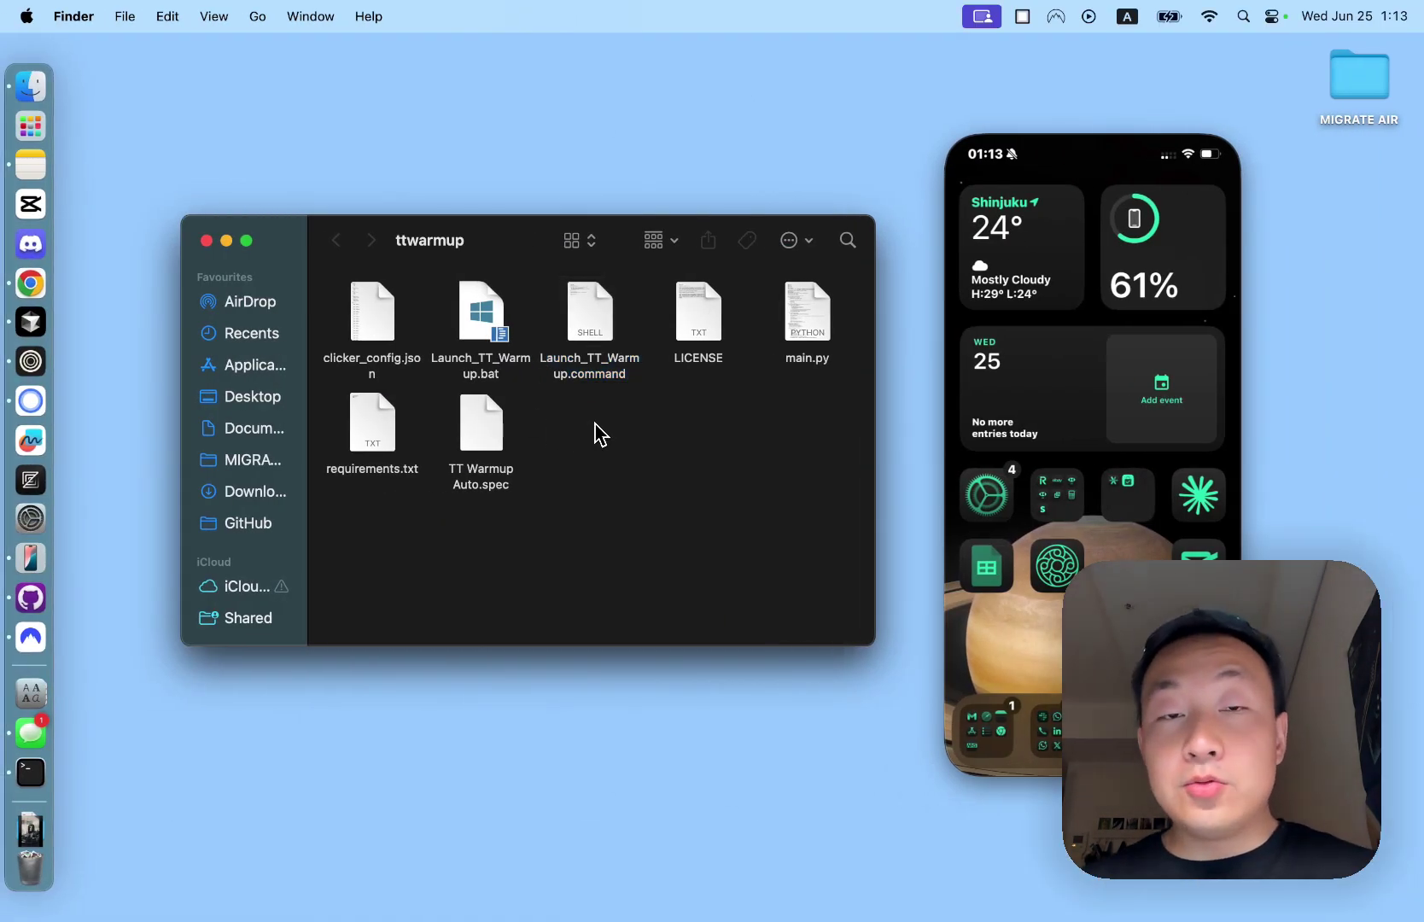
click(595, 335)
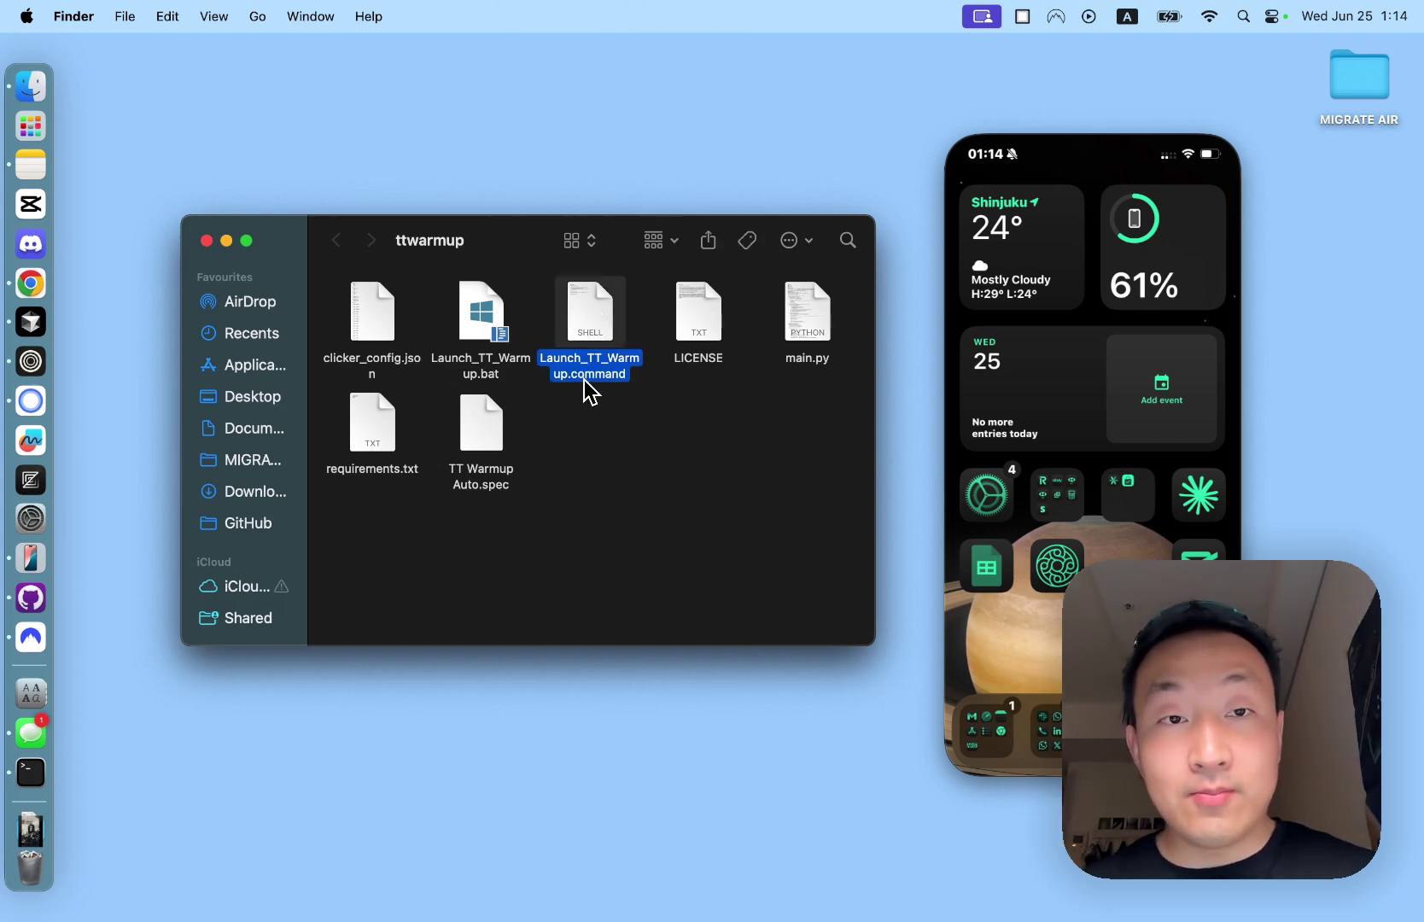
click(507, 333)
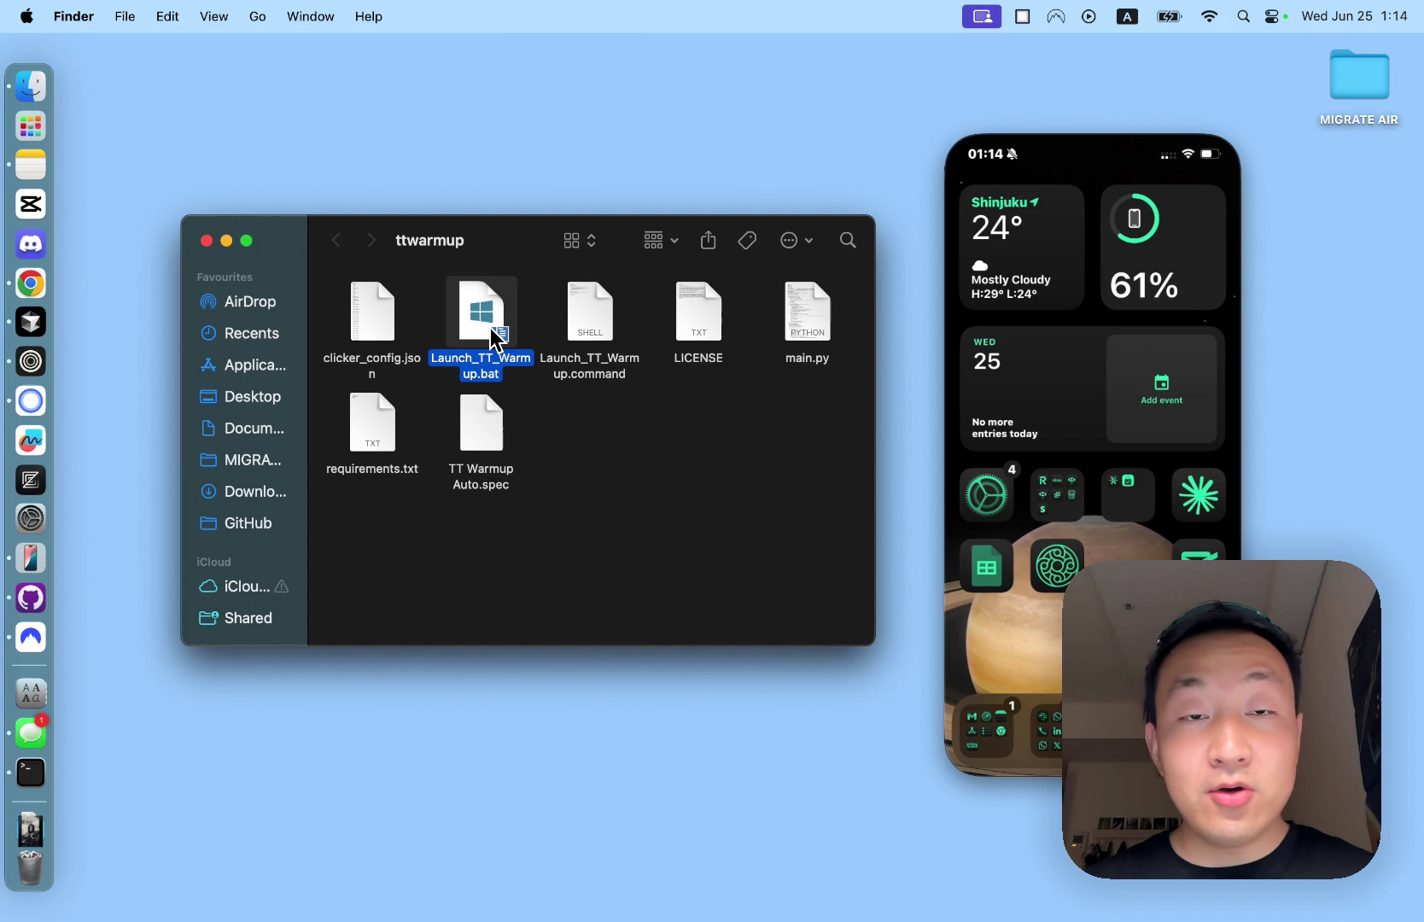
double_click(591, 329)
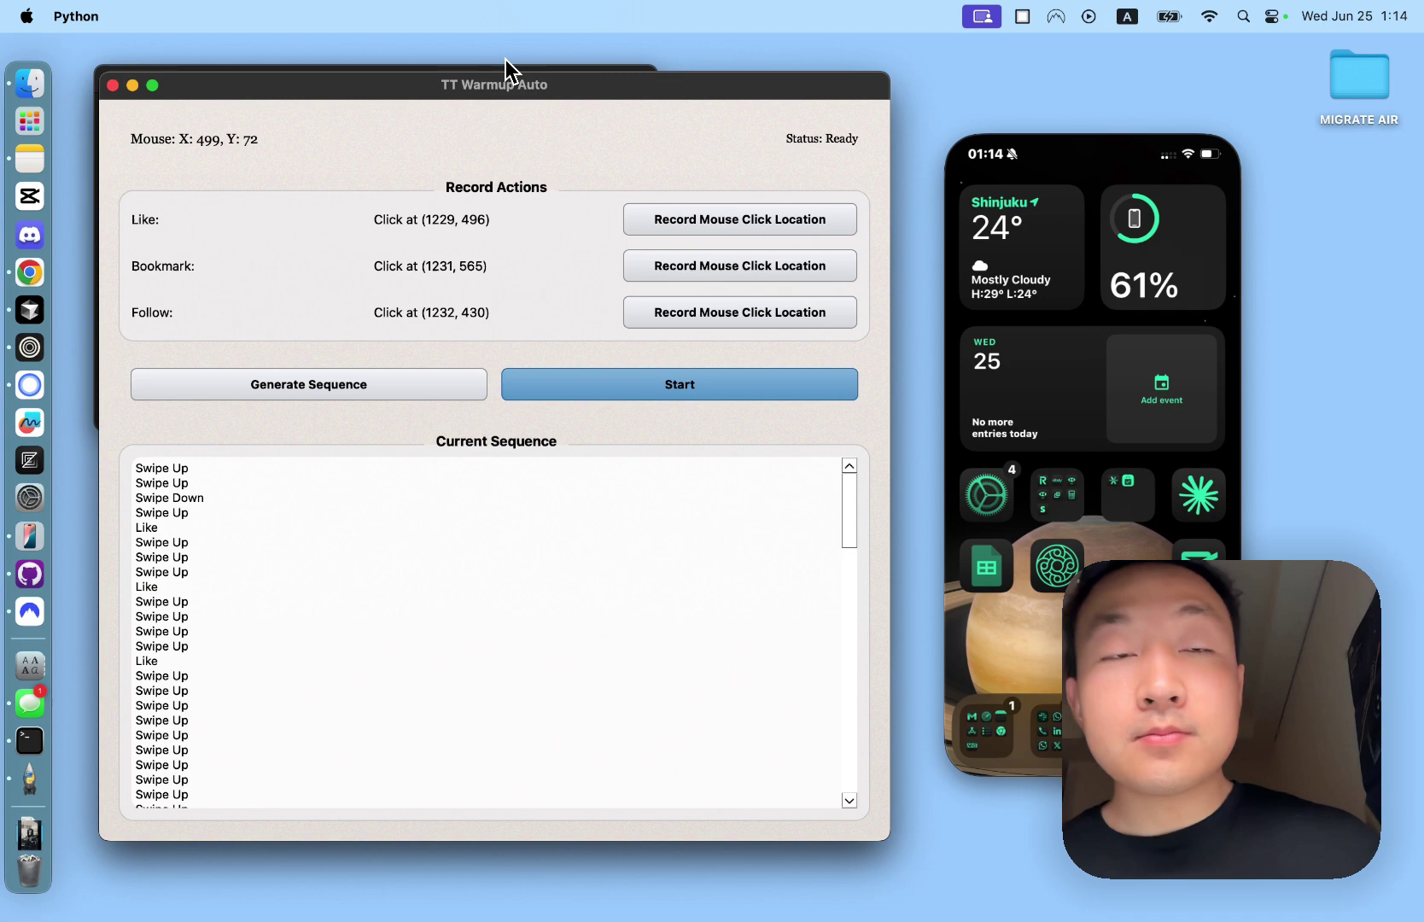
drag(473, 88, 509, 106)
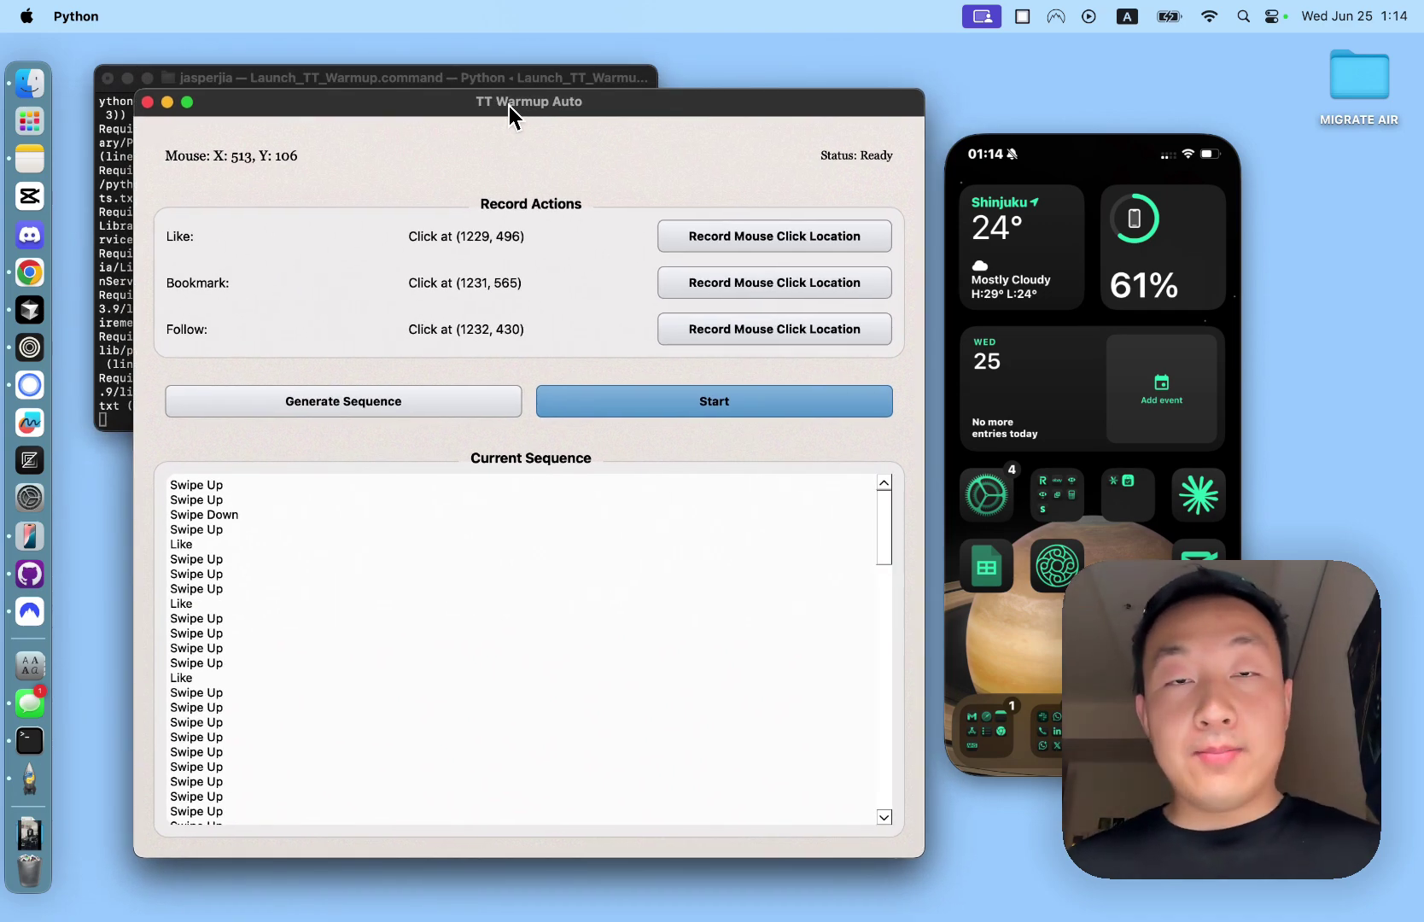
key(super+space)
text(pric)
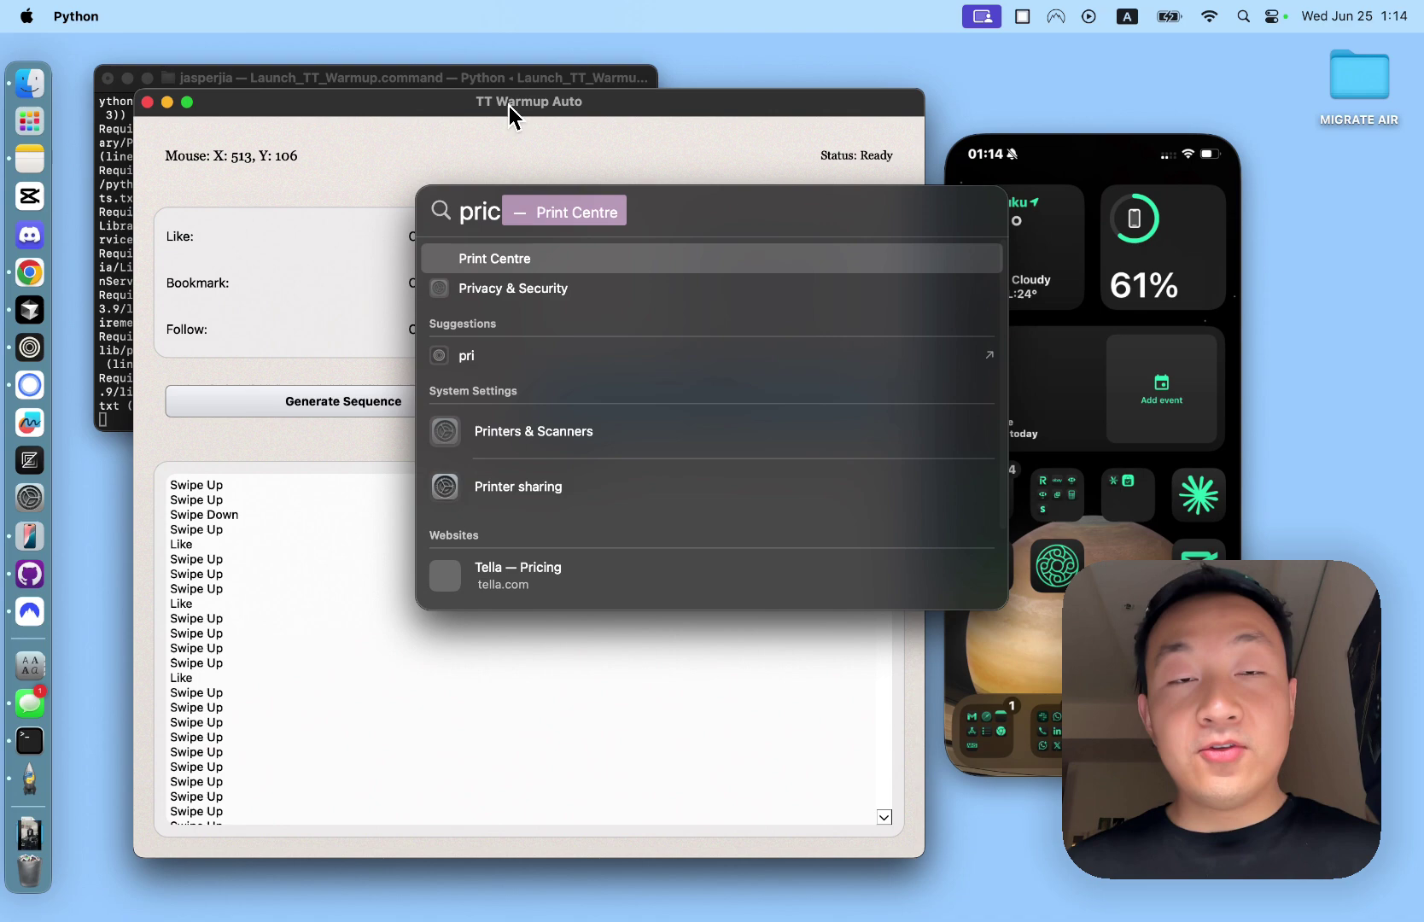
key(BackSpace)
key(BackSpace)
text(va)
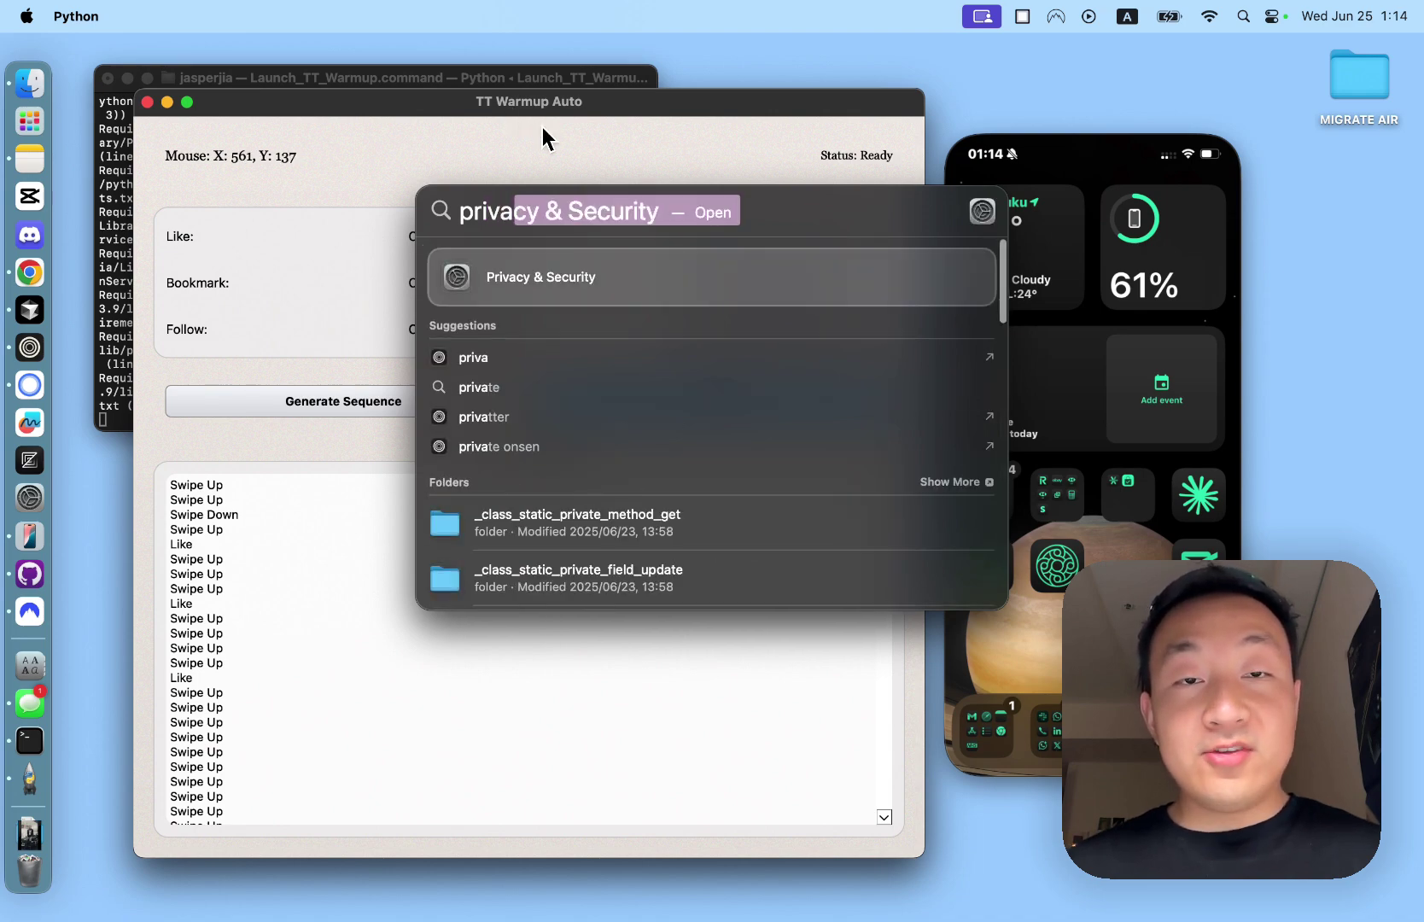
key(Return)
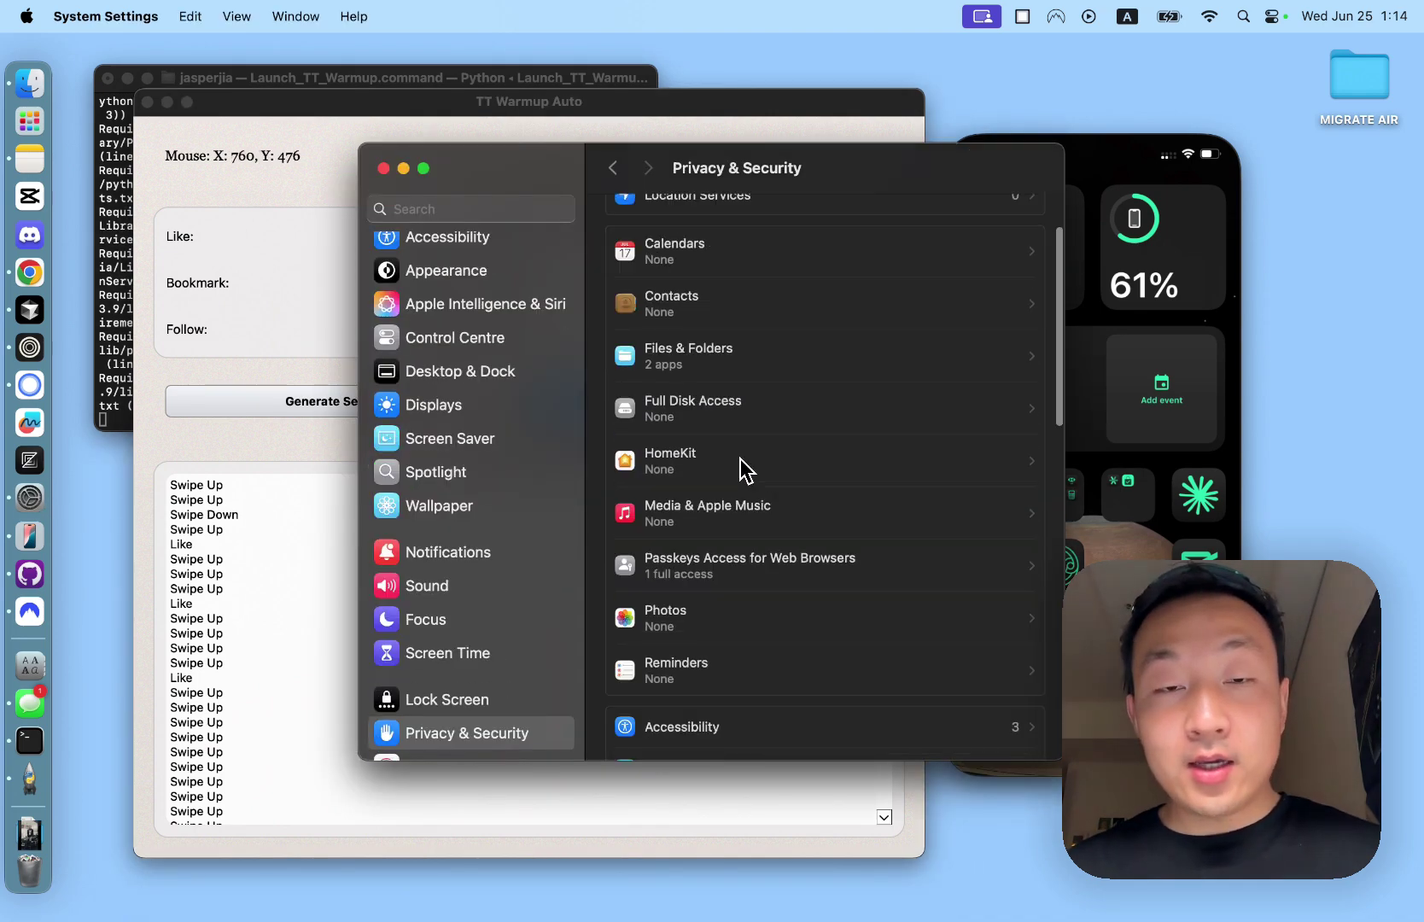
scroll(743, 474, down, 4)
click(751, 397)
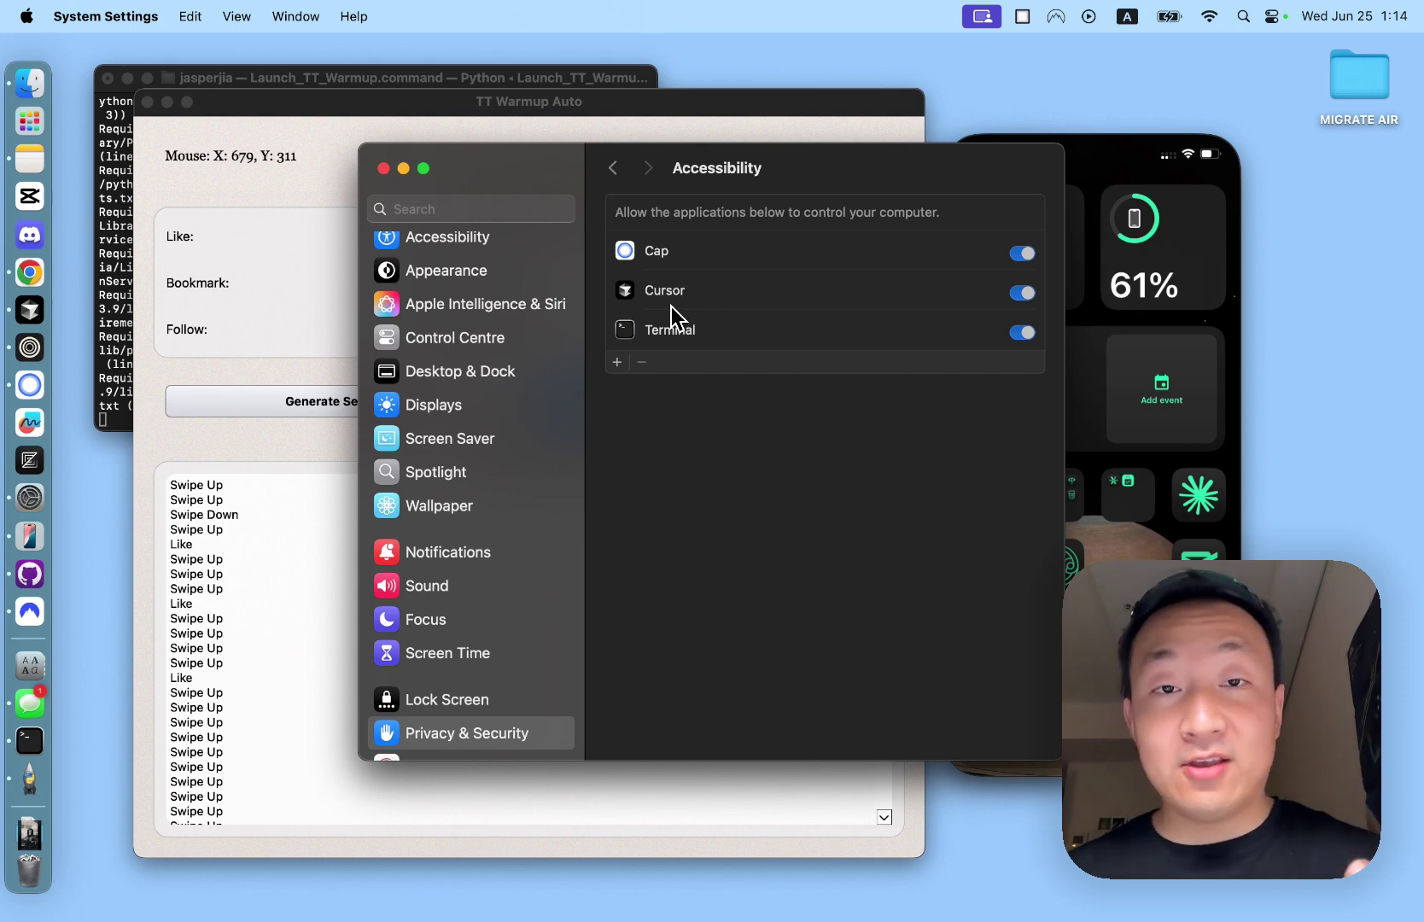
click(384, 169)
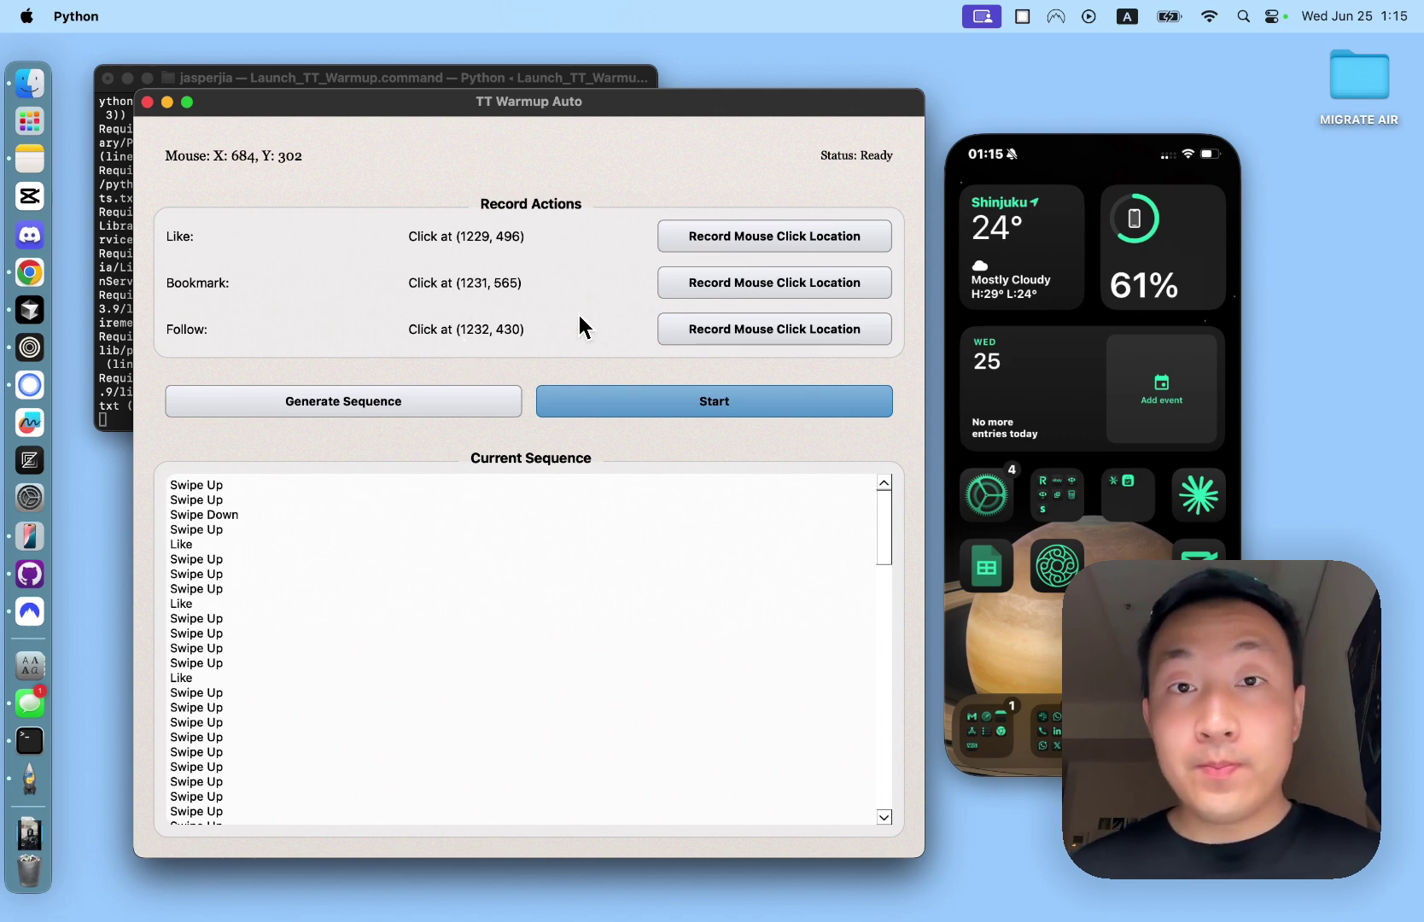
- Open TikTok from the Social folder on the mirrored iPhone and mute the Mac's sound
click(1060, 715)
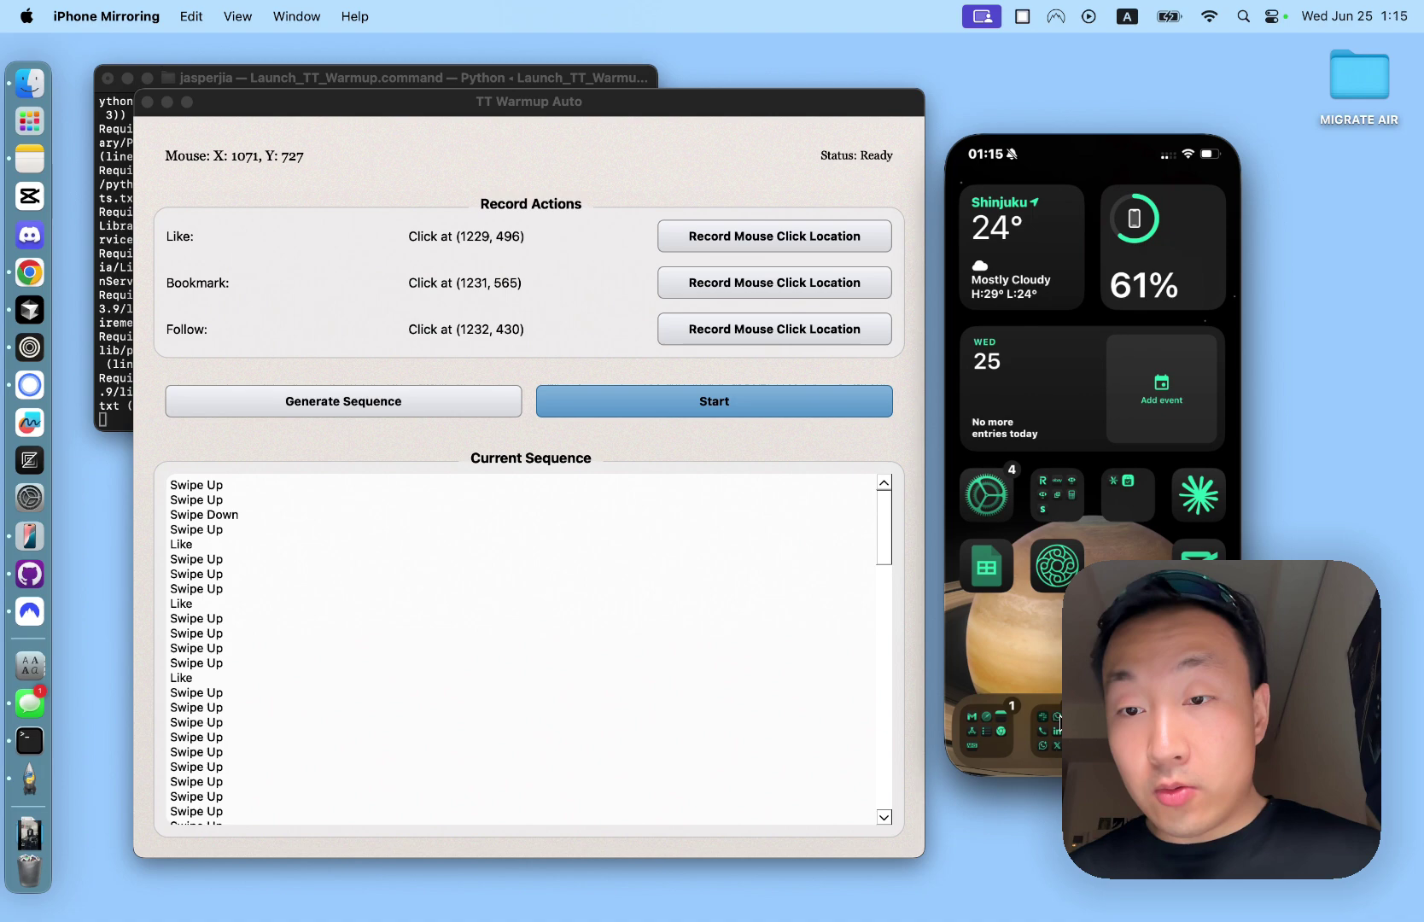
click(1060, 722)
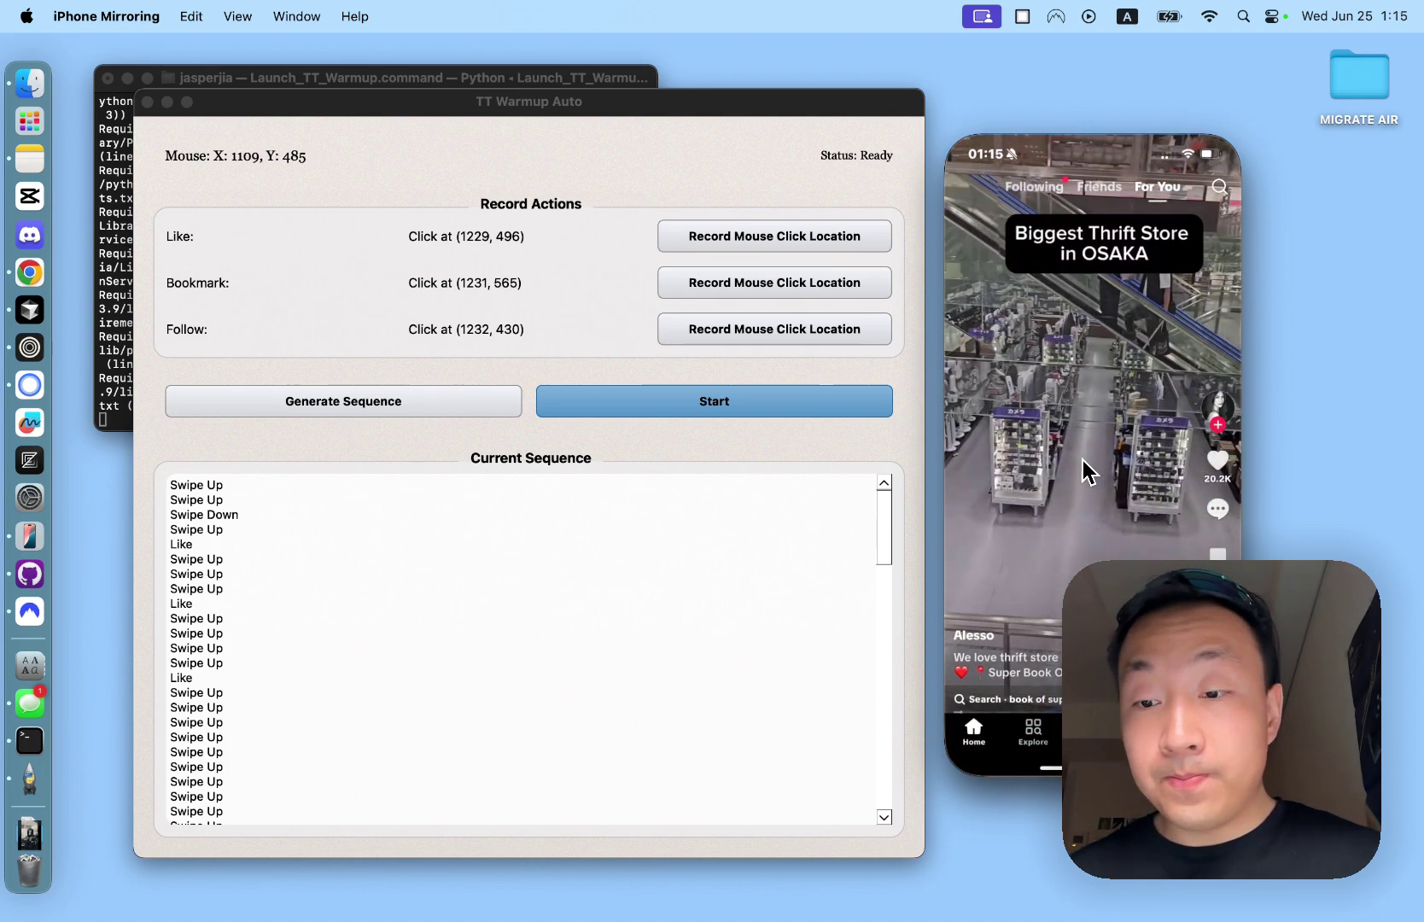
key(XF86AudioRaiseVolume)
key(XF86AudioLowerVolume)
key(XF86AudioLowerVolume)
key(XF86AudioLowerVolume)
key(XF86AudioLowerVolume)
key(XF86AudioLowerVolume)
key(XF86AudioLowerVolume)
key(XF86AudioLowerVolume)
key(XF86AudioLowerVolume)
key(XF86AudioLowerVolume)
key(XF86AudioLowerVolume)
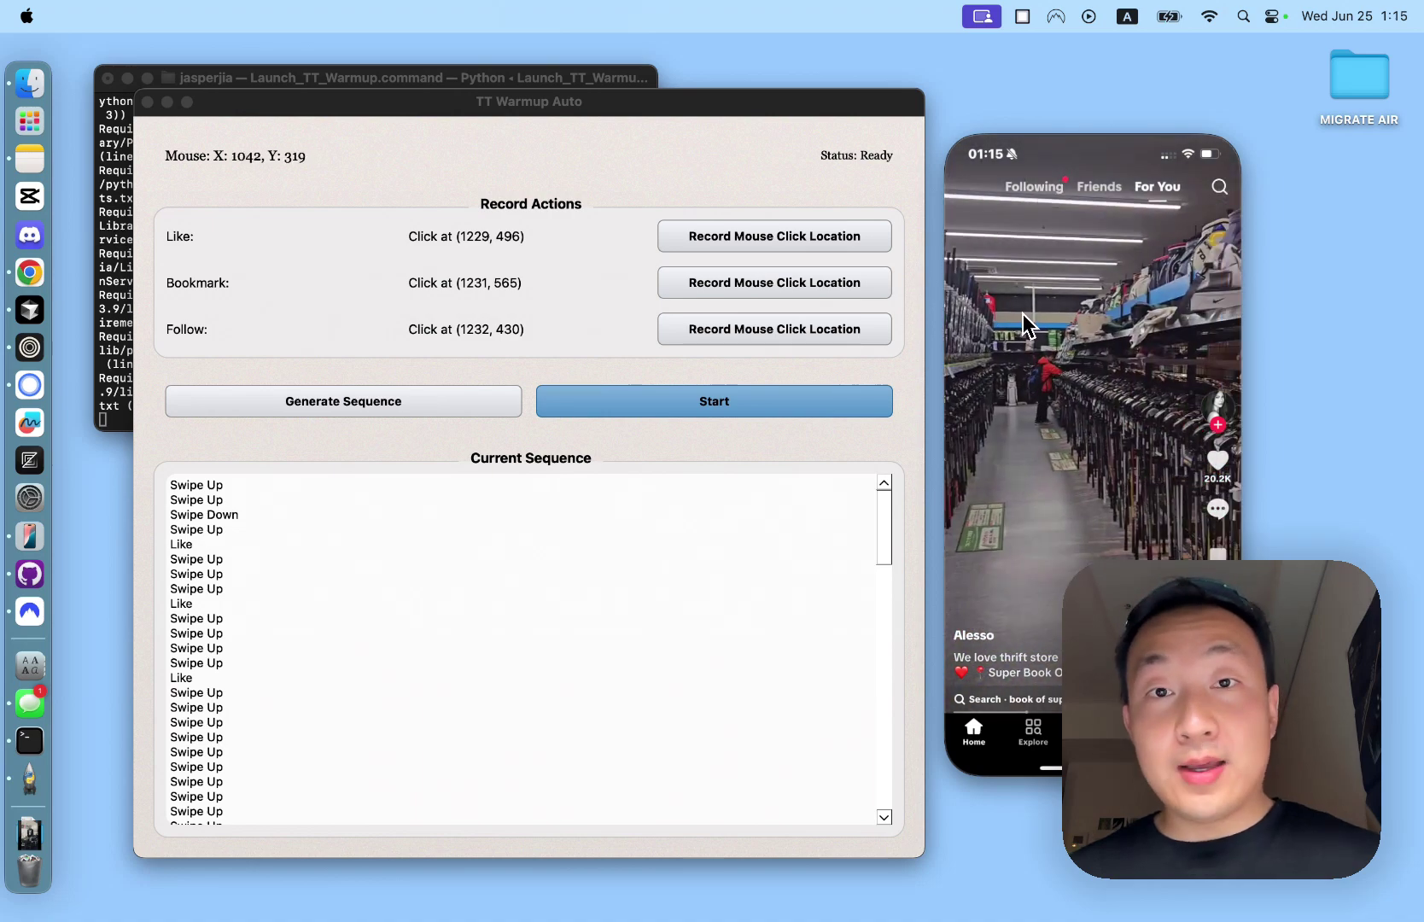
- Record Like's click location at (1231, 468) over TikTok's heart, briefly checking main.py in Cursor
click(808, 239)
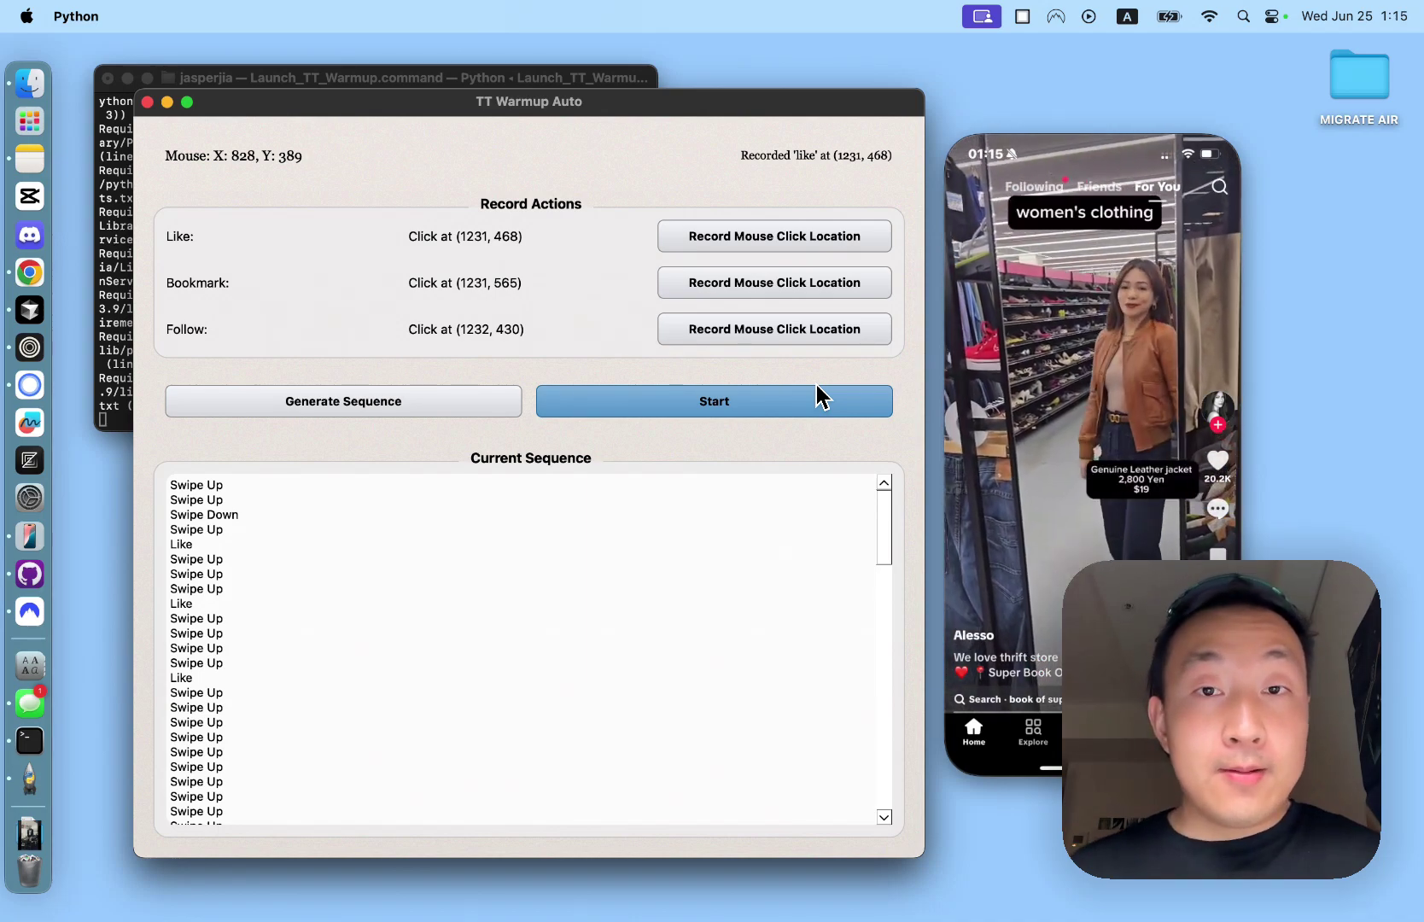
key(ctrl+Right)
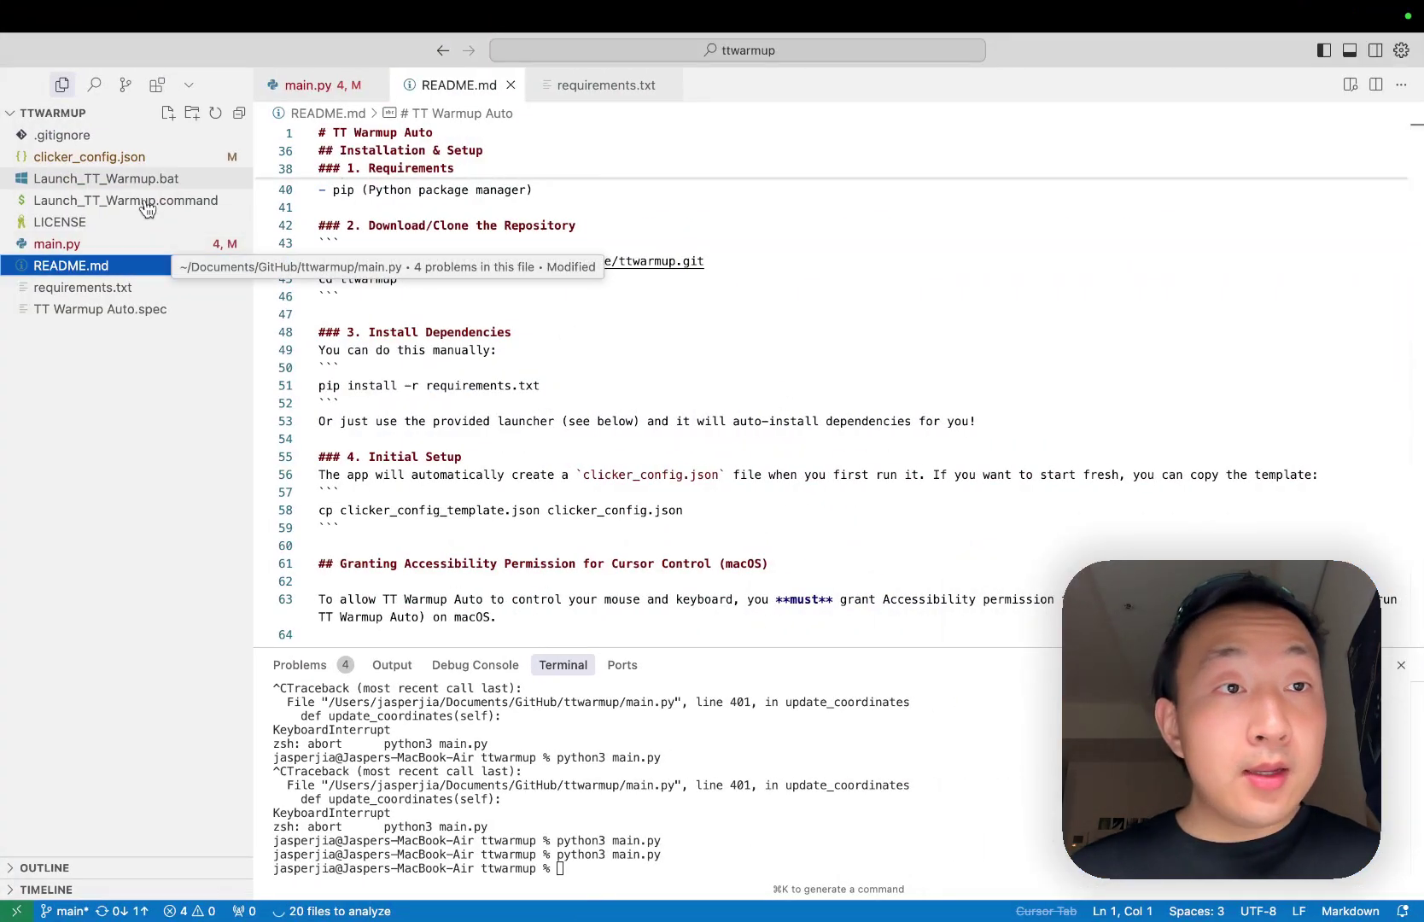
click(119, 243)
key(ctrl+Left)
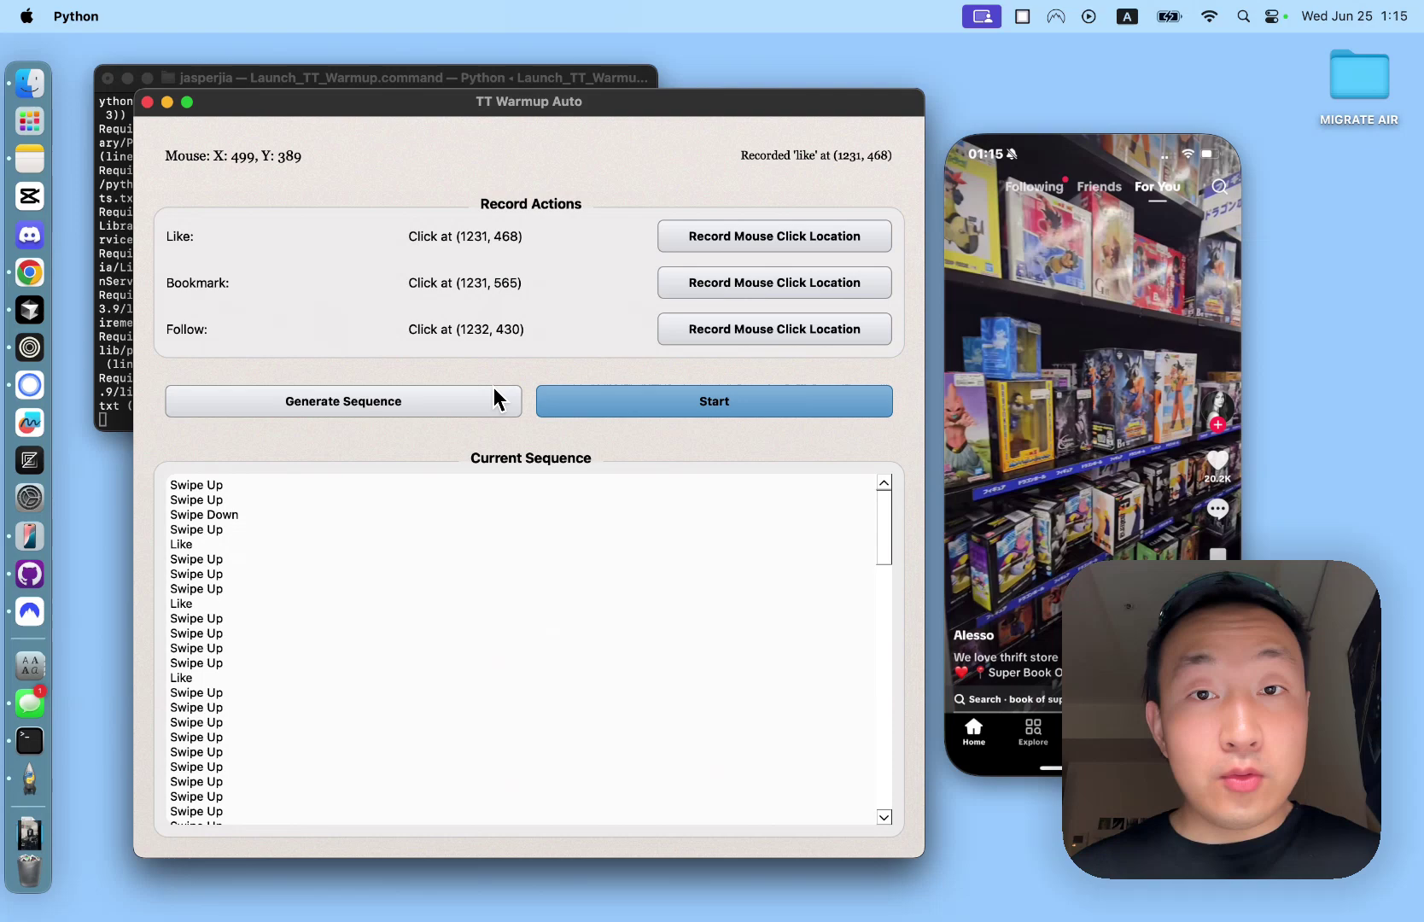
- Generate a new 400-step sequence, confirm it, and scroll through the Current Sequence list
click(403, 403)
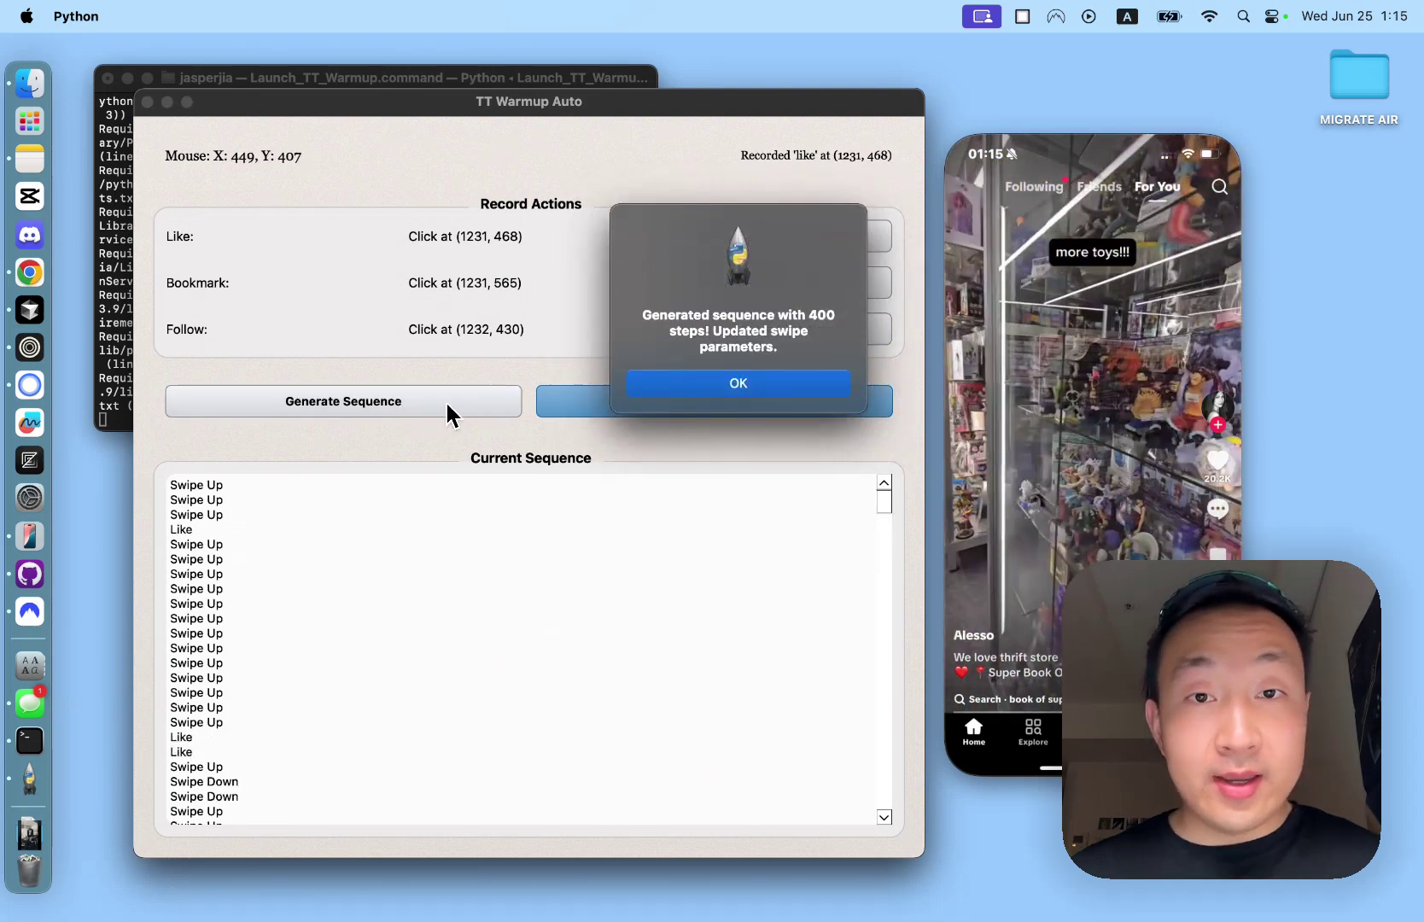
click(738, 386)
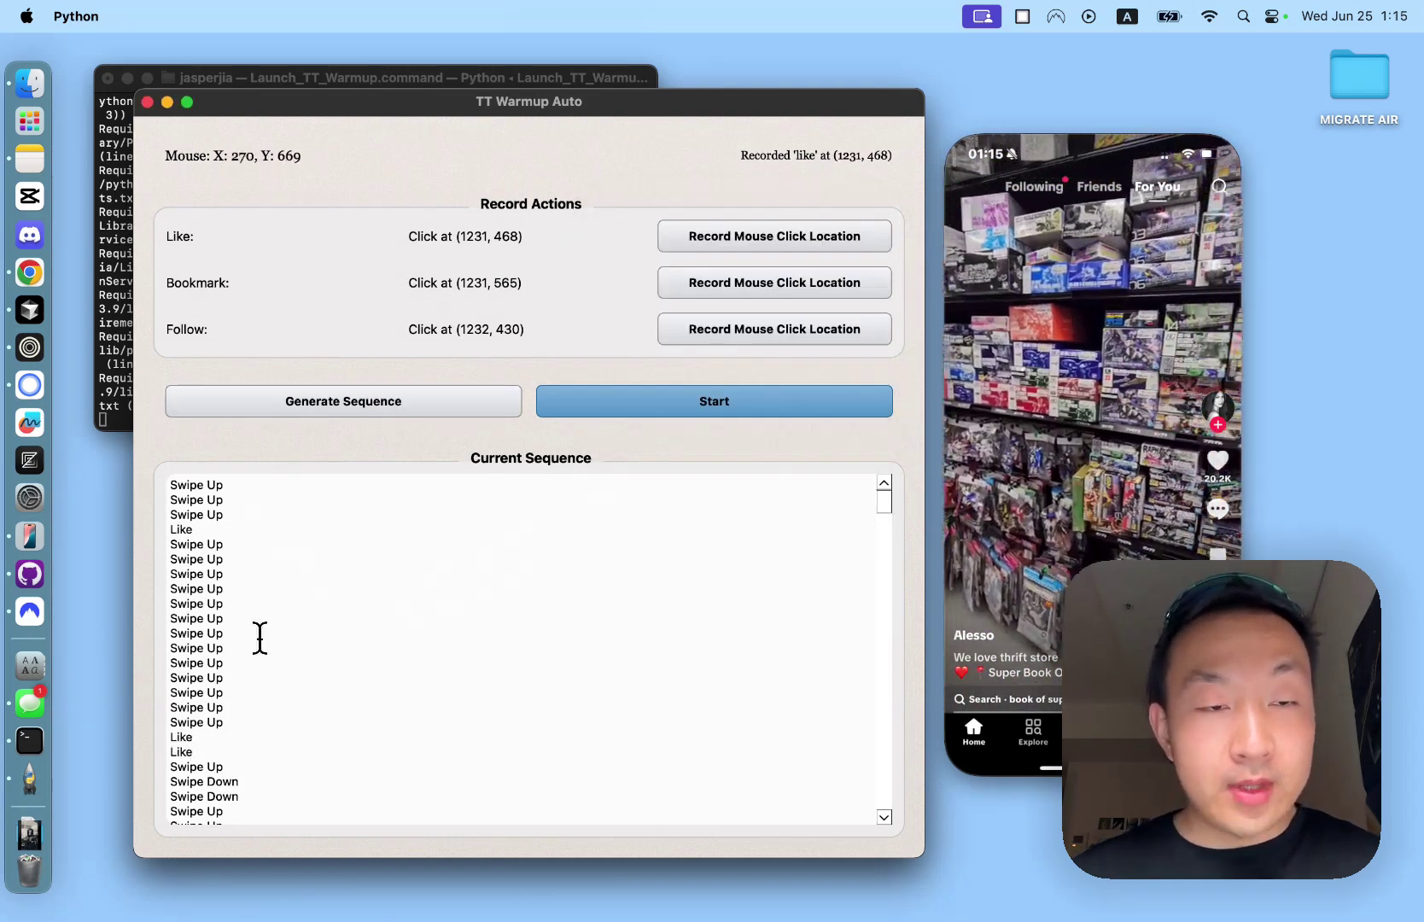
scroll(260, 639, down, 15)
scroll(266, 662, down, 10)
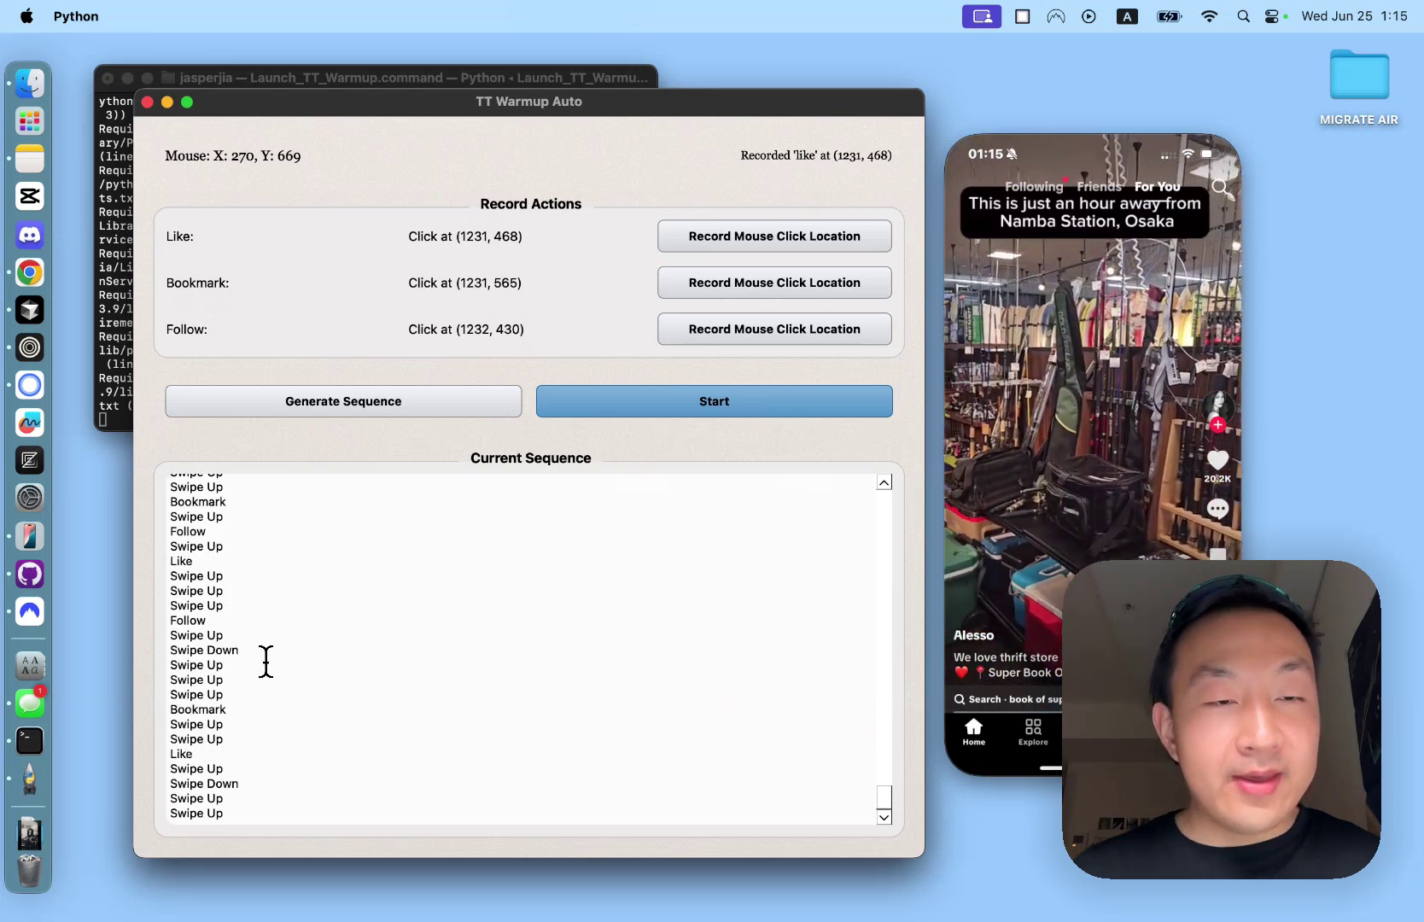
scroll(200, 622, up, 10)
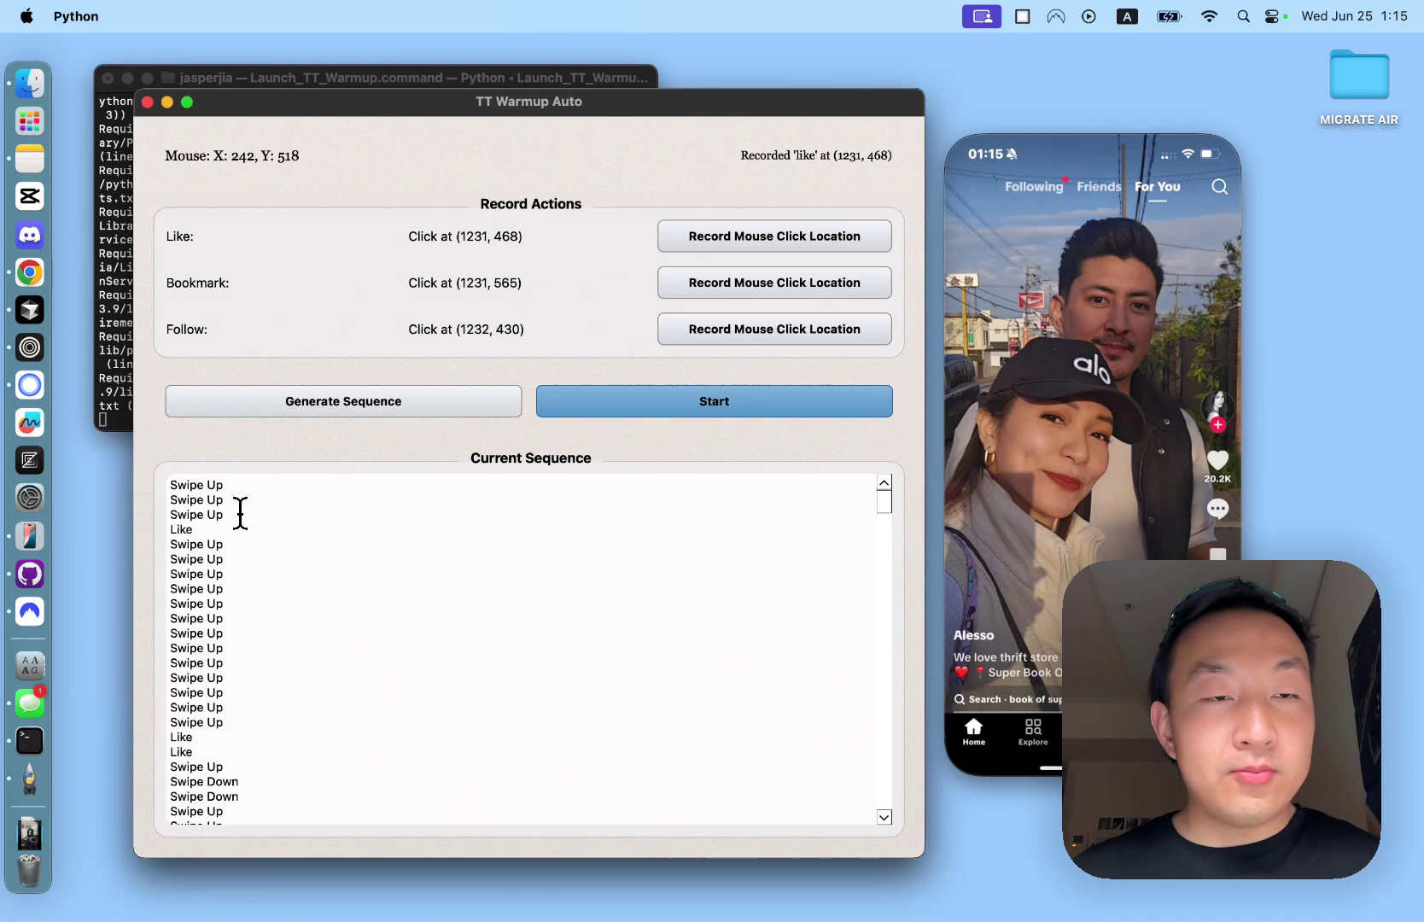
scroll(247, 598, down, 1)
scroll(252, 643, down, 5)
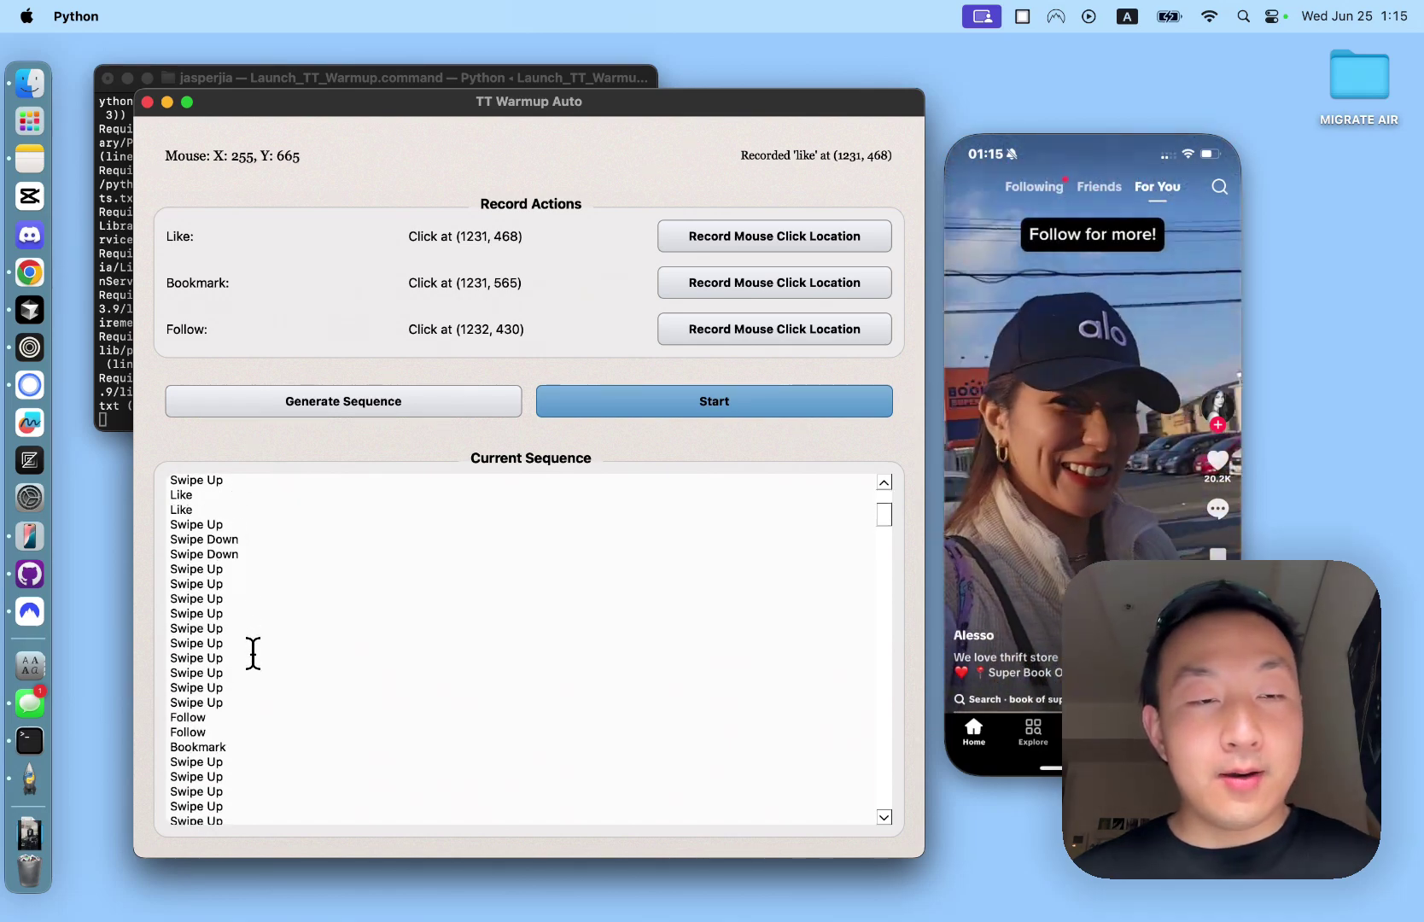
- Search main.py for 'map' to reach weights_map: swipe_up 70, like 10, follow 10, swipe_down 5, bookmark 5
key(ctrl+Right)
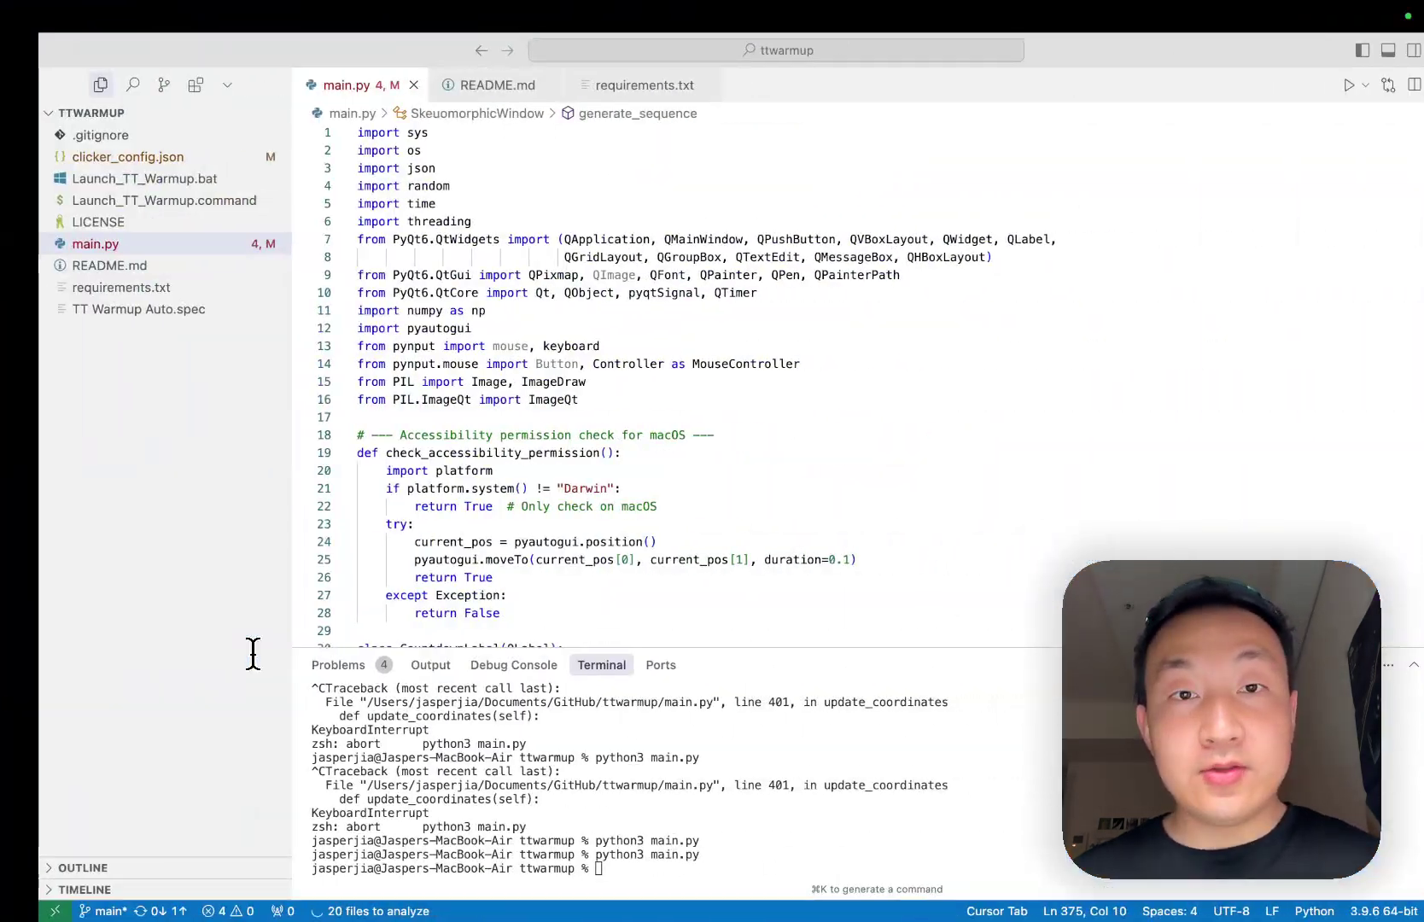
key(super+f)
text(weight_)
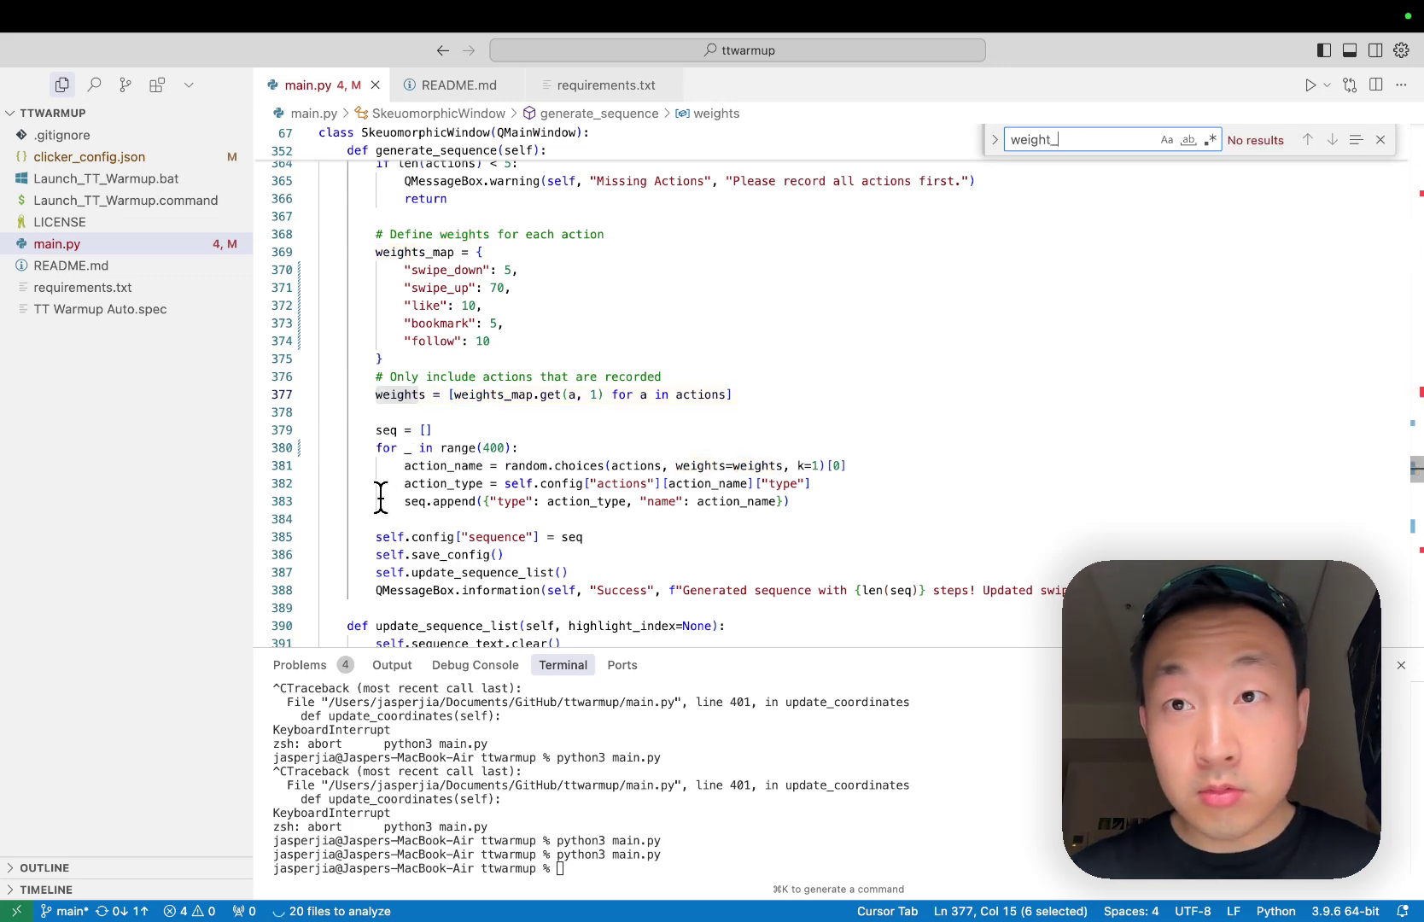
text(map)
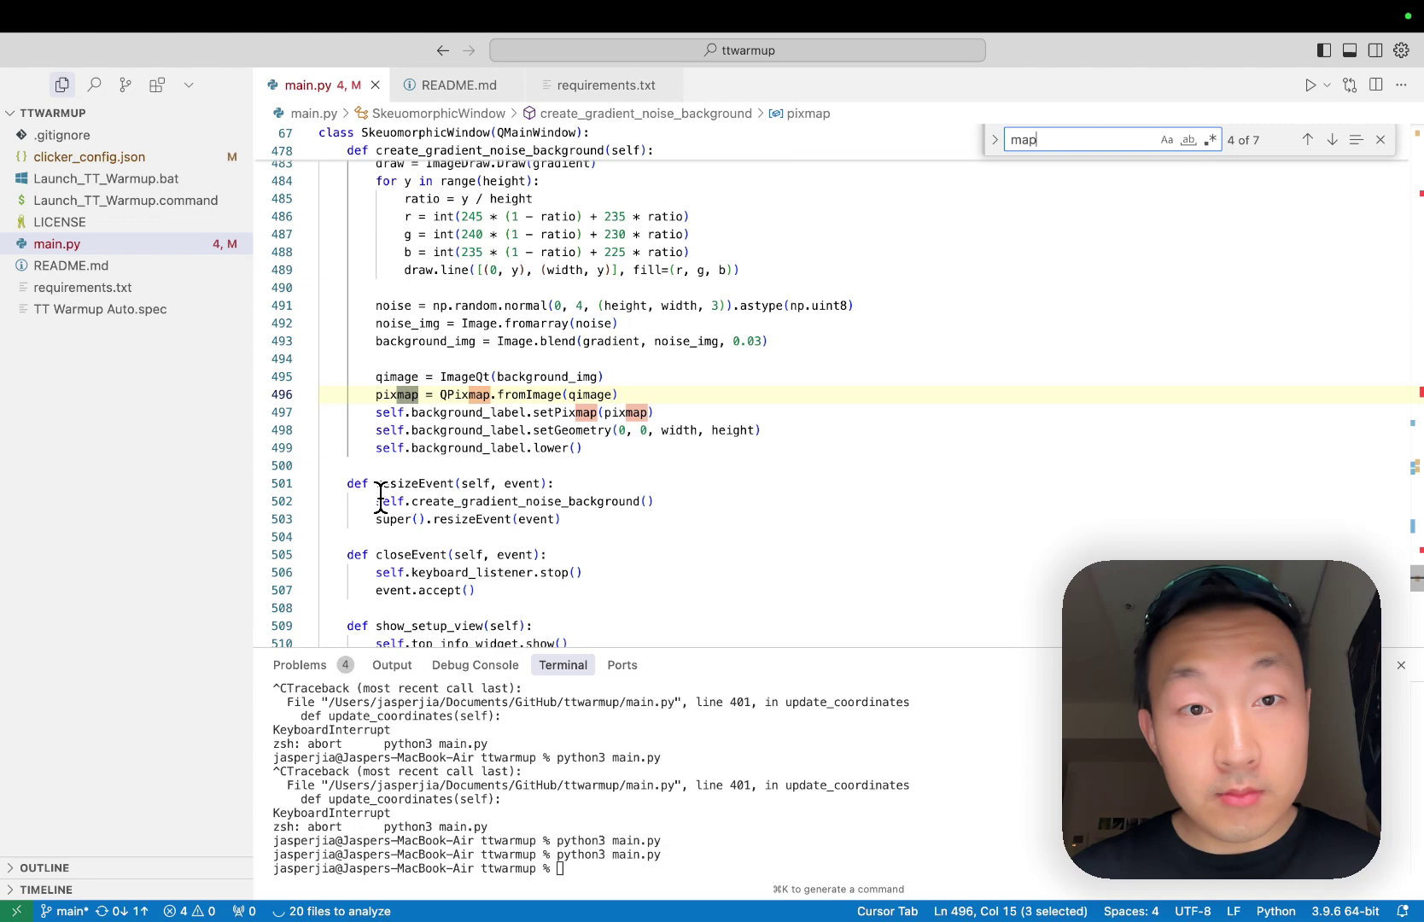
key(Return)
key(Return)
key(Return)
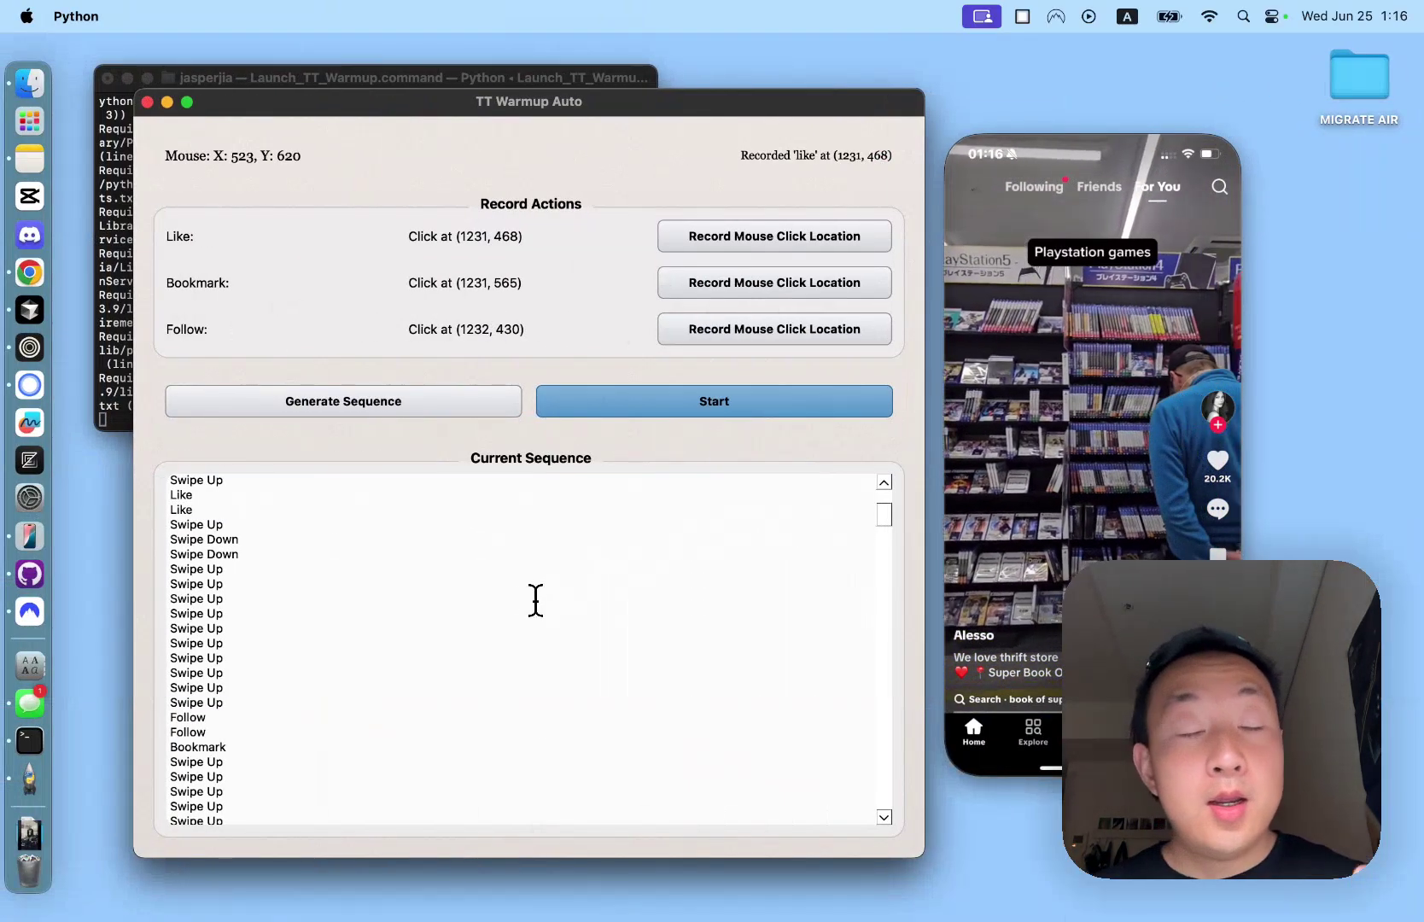
scroll(523, 604, down, 10)
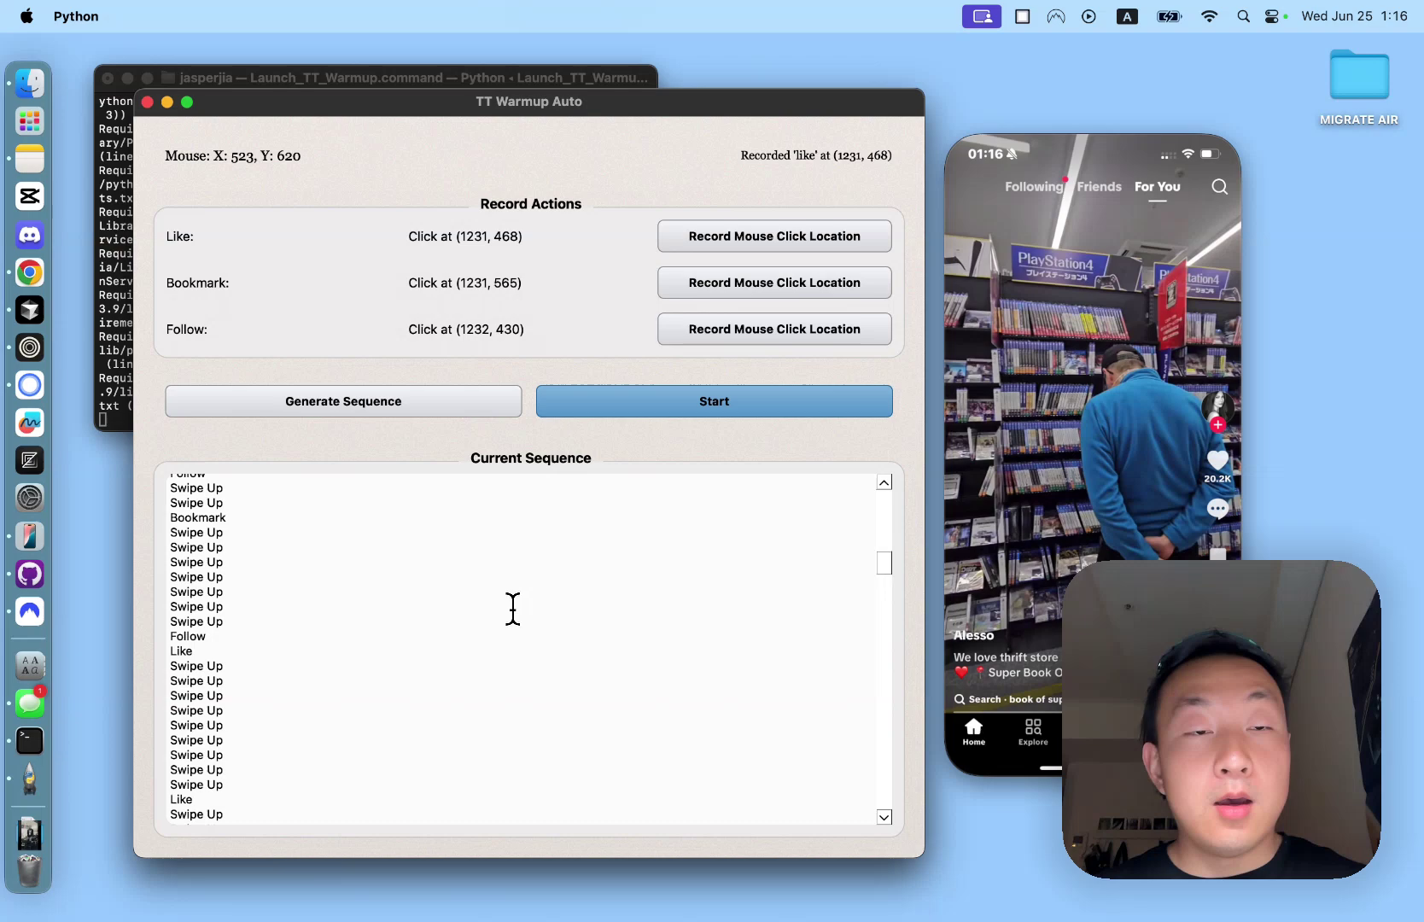
scroll(512, 608, down, 15)
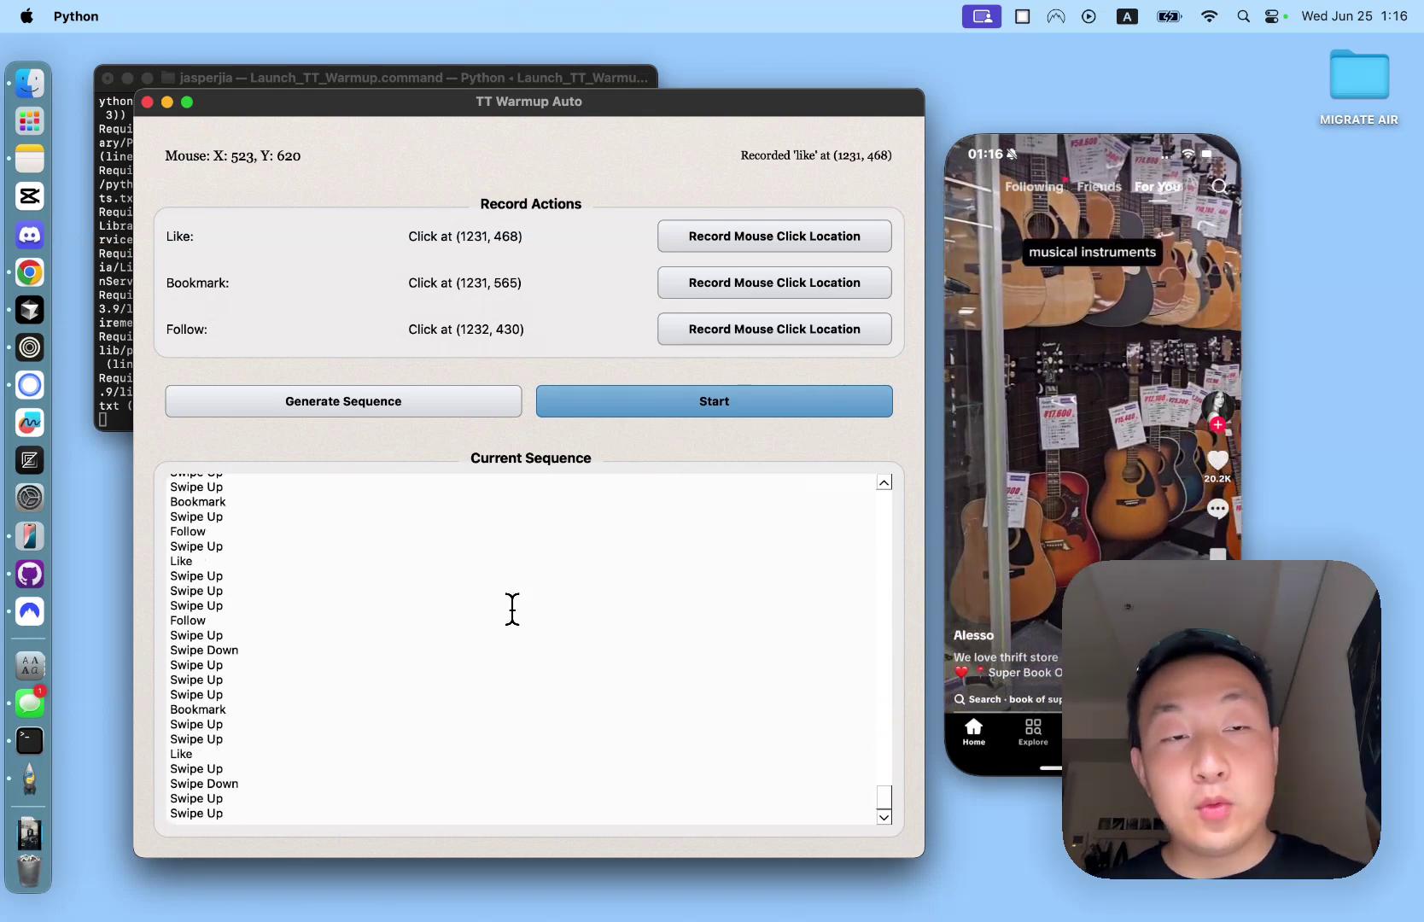
scroll(467, 556, up, 15)
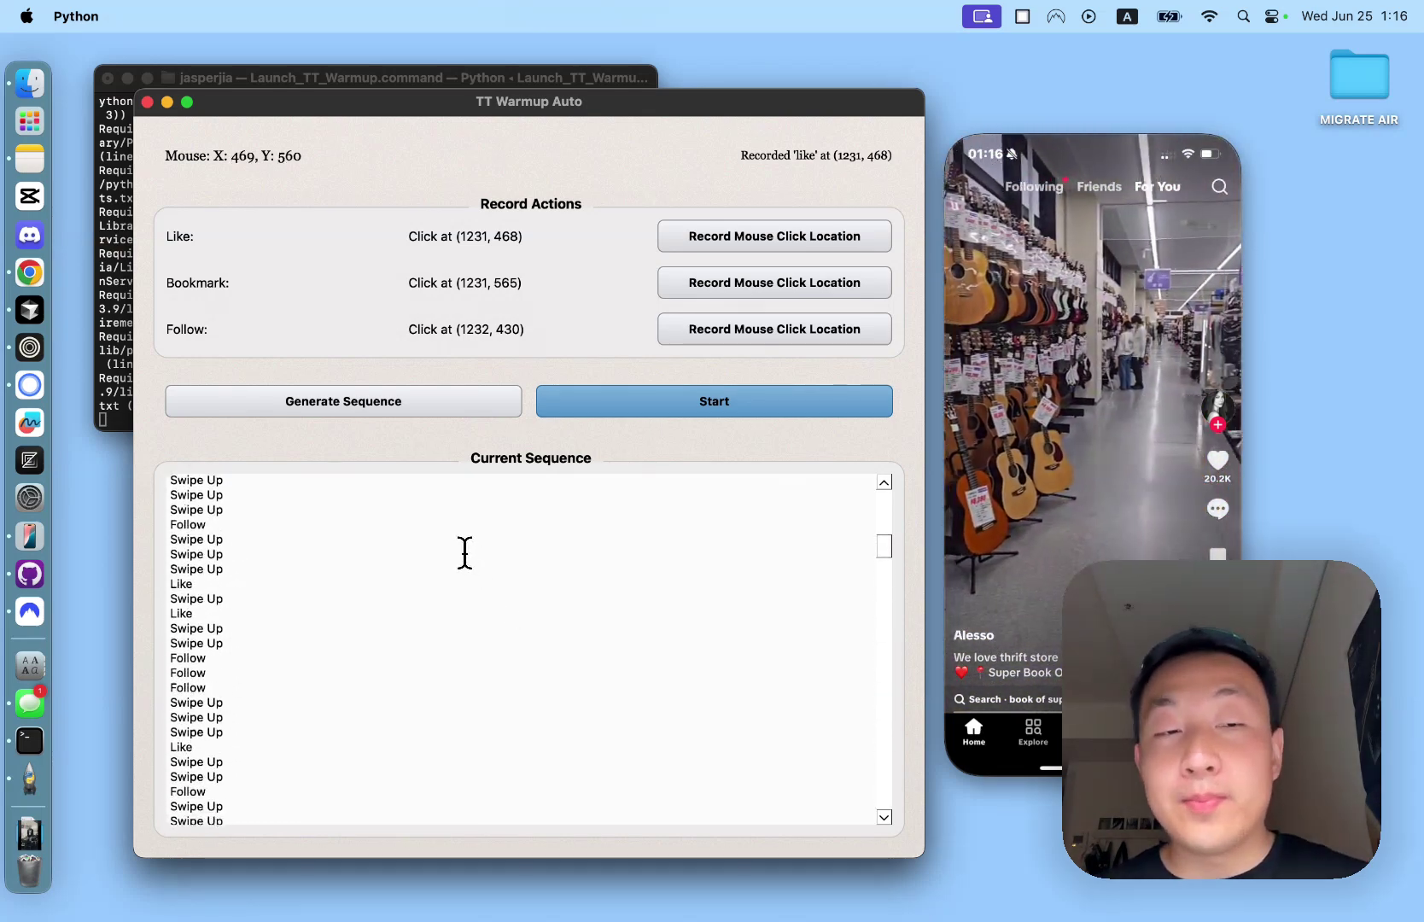
scroll(465, 553, up, 8)
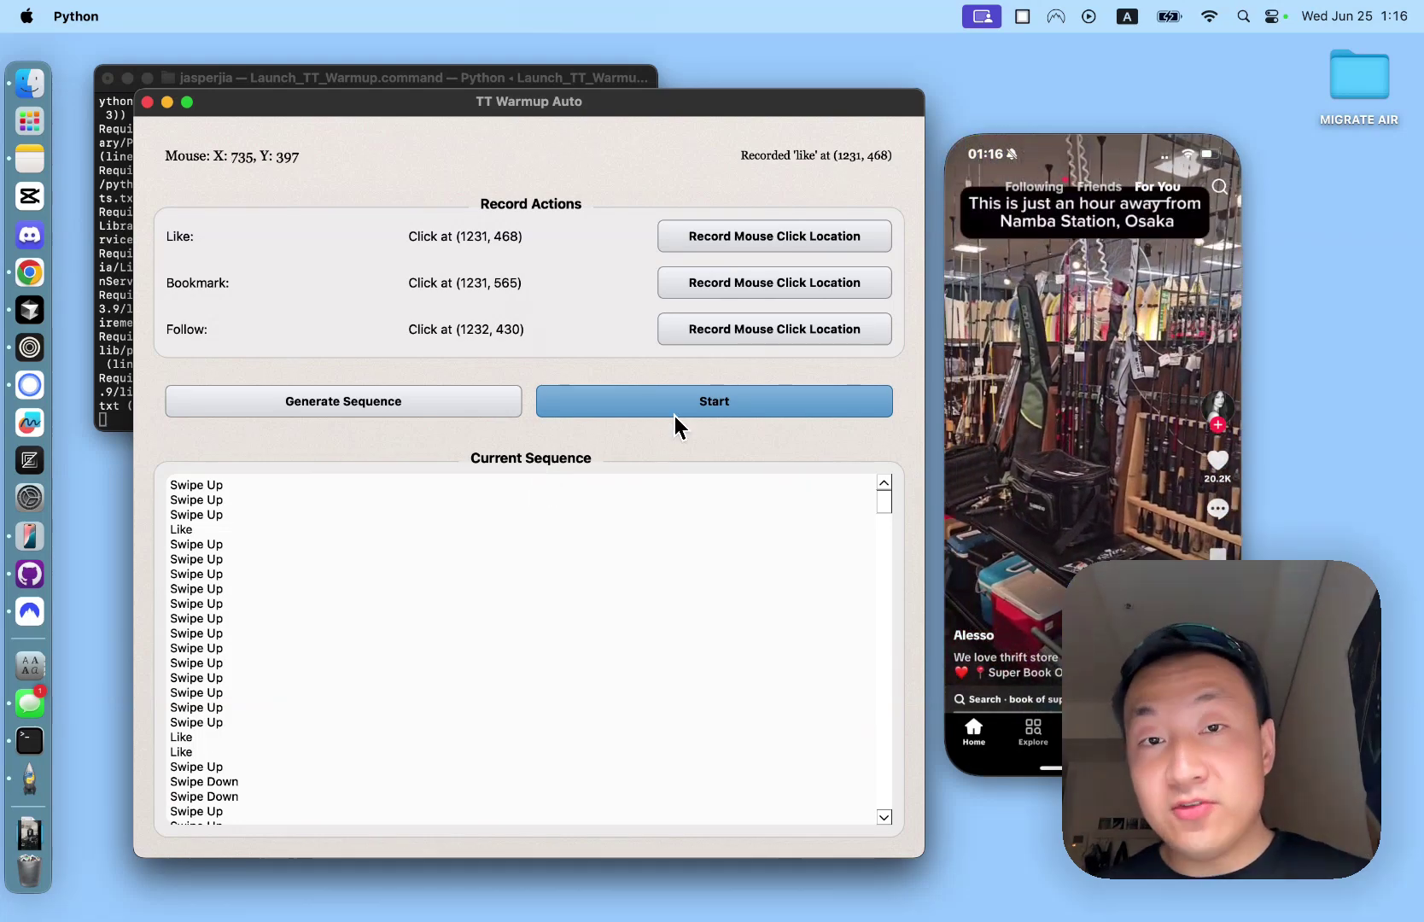
- Run the generated sequence on the mirrored TikTok feed, then stop it at the second Like
click(715, 401)
click(1111, 441)
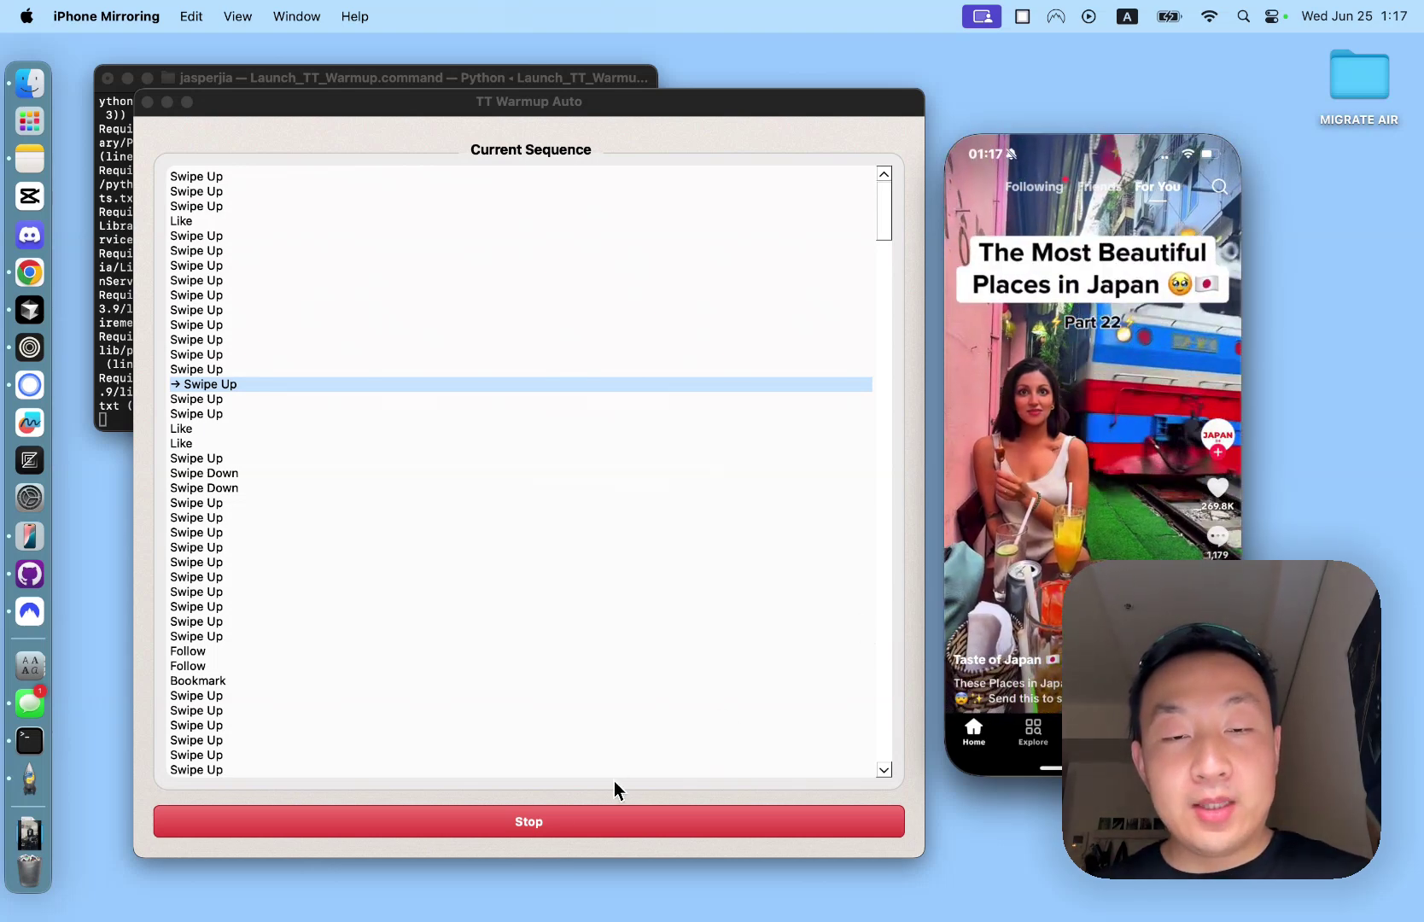
click(515, 826)
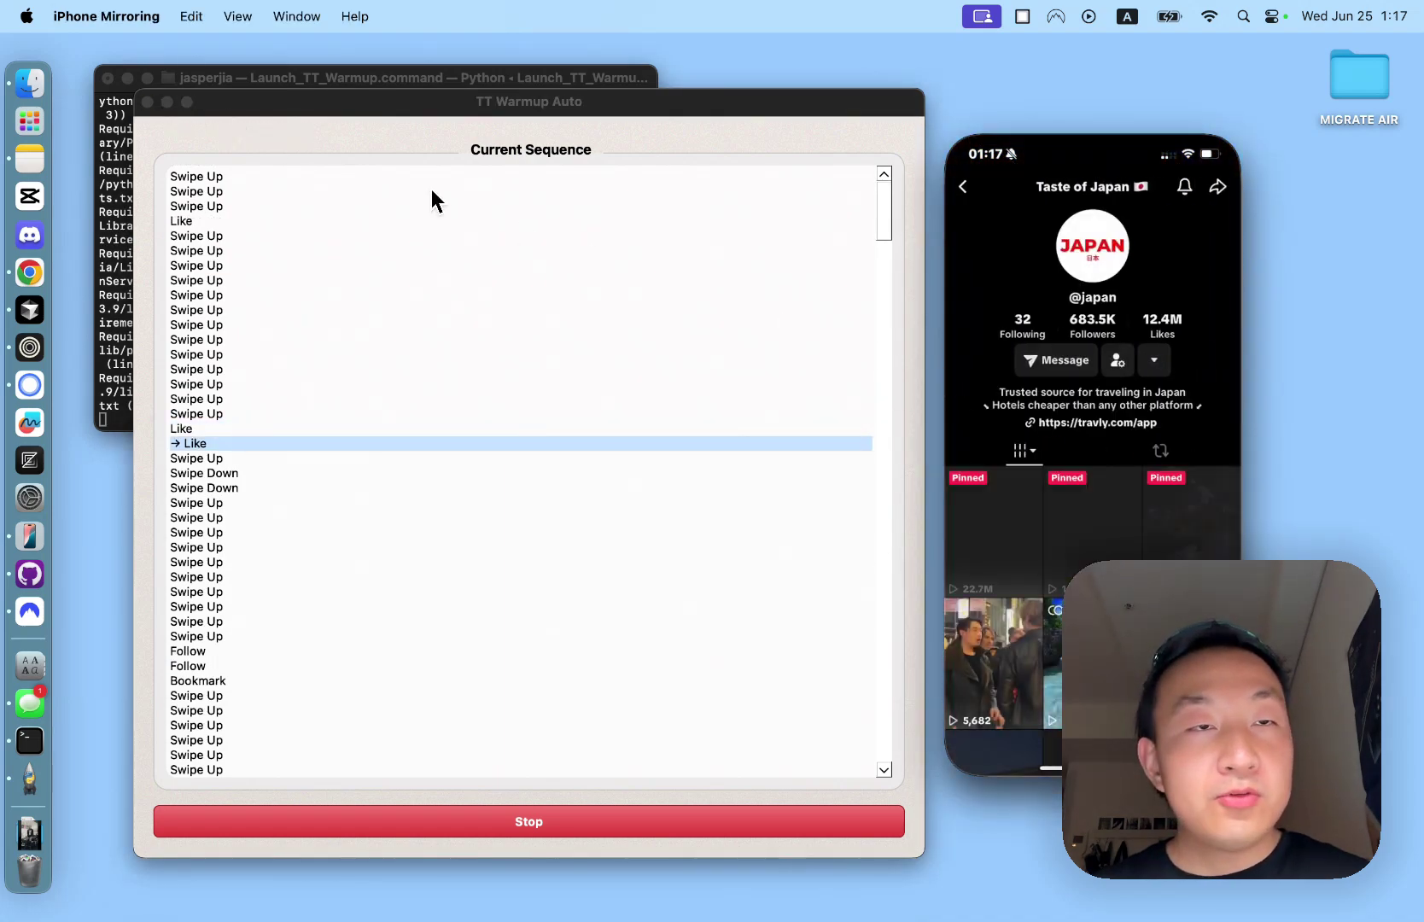
- Minimize TT Warmup Auto and rerun the recent 'y2k outfit' search from TikTok's Explore page
click(168, 103)
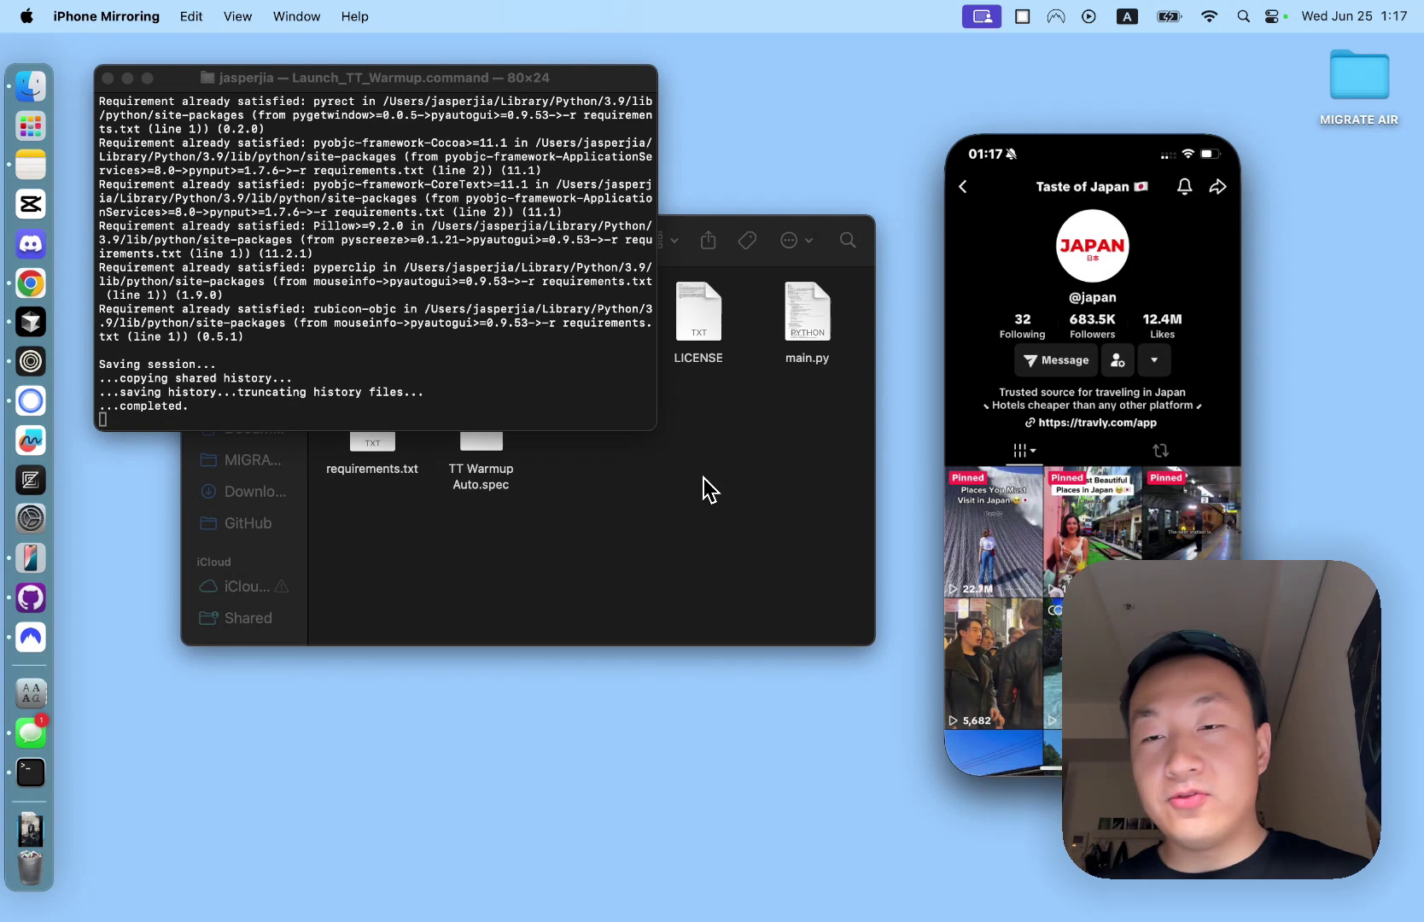
click(963, 195)
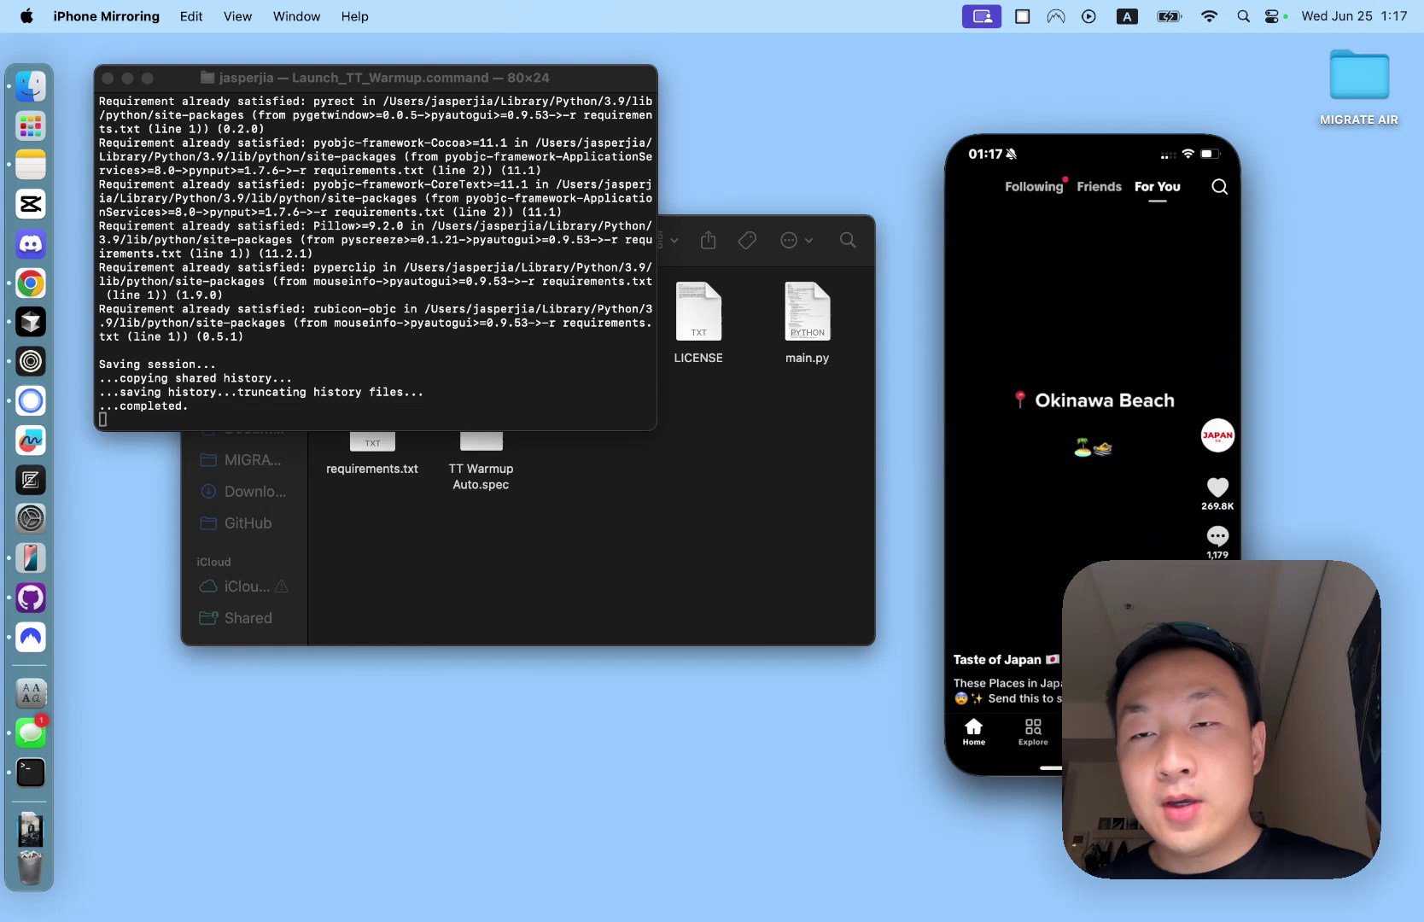
click(1034, 729)
click(1054, 192)
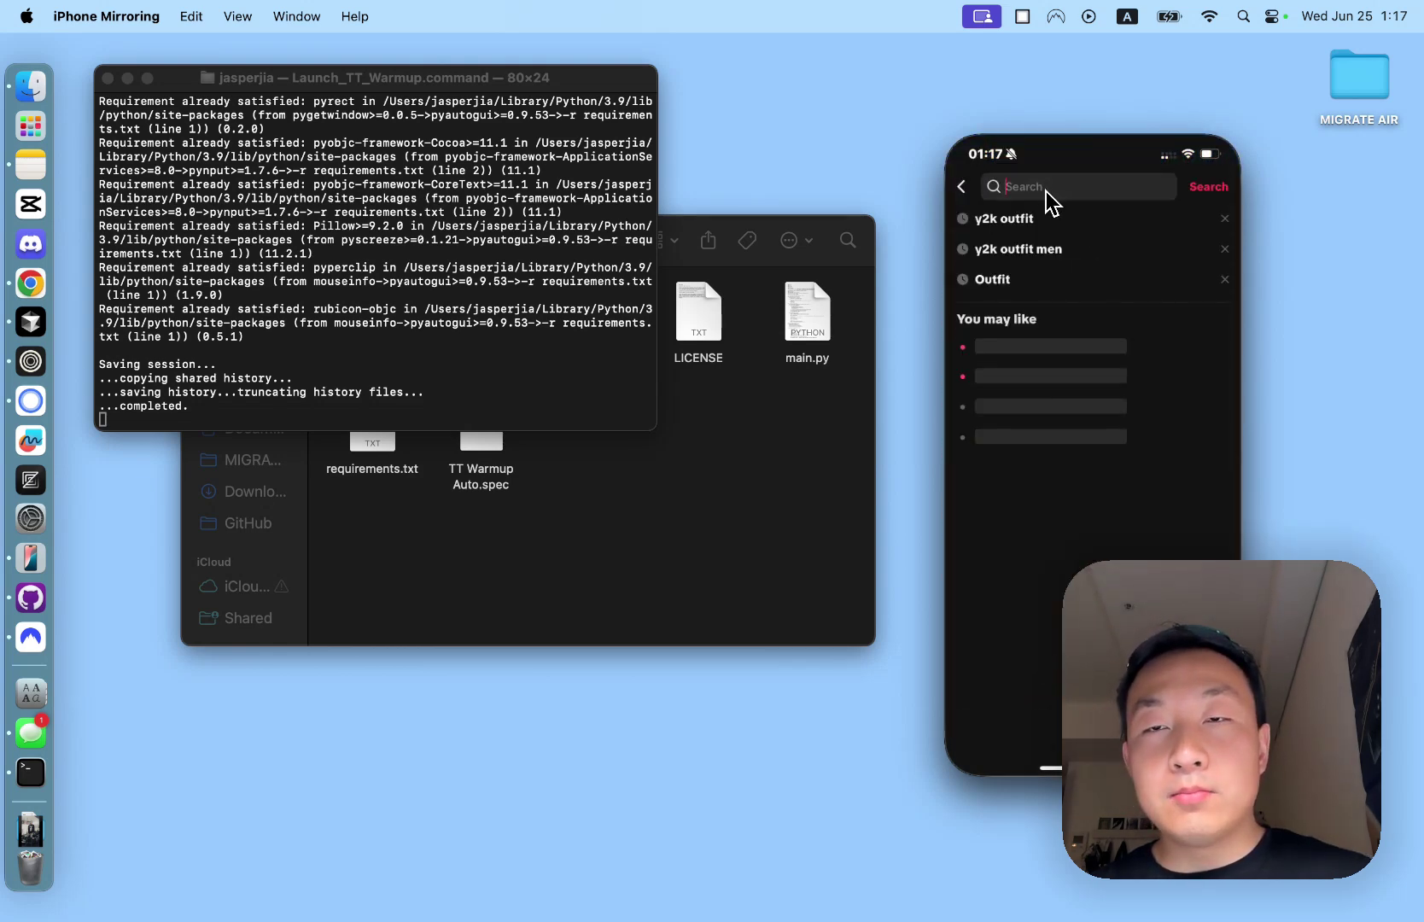
click(1023, 220)
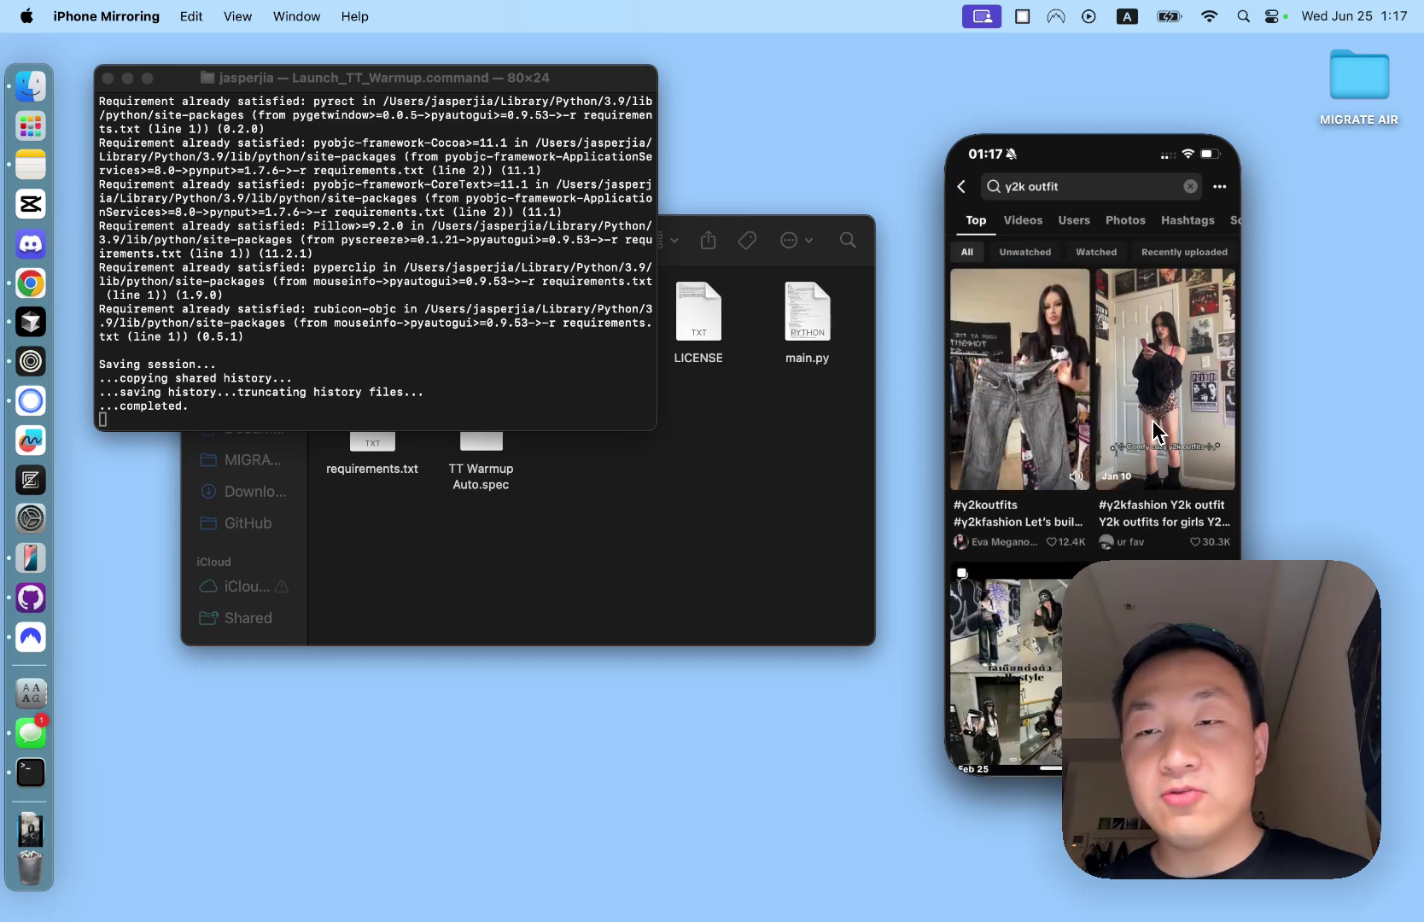
- Open the second 'y2k outfit' result, swipe through videos, then back out to the Home For You feed
click(1153, 421)
scroll(1098, 507, down, 3)
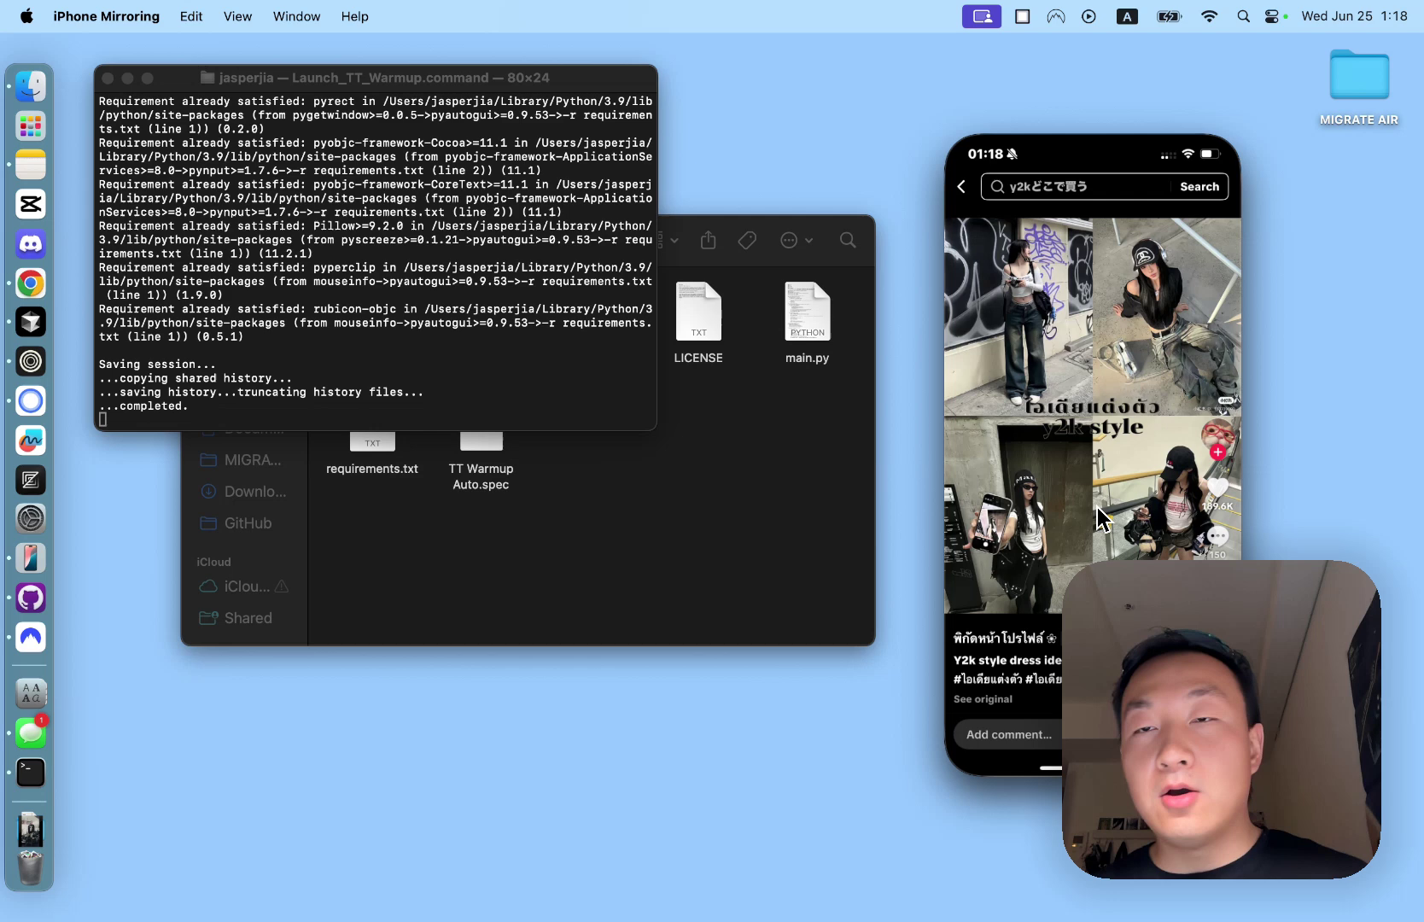
scroll(1097, 507, down, 3)
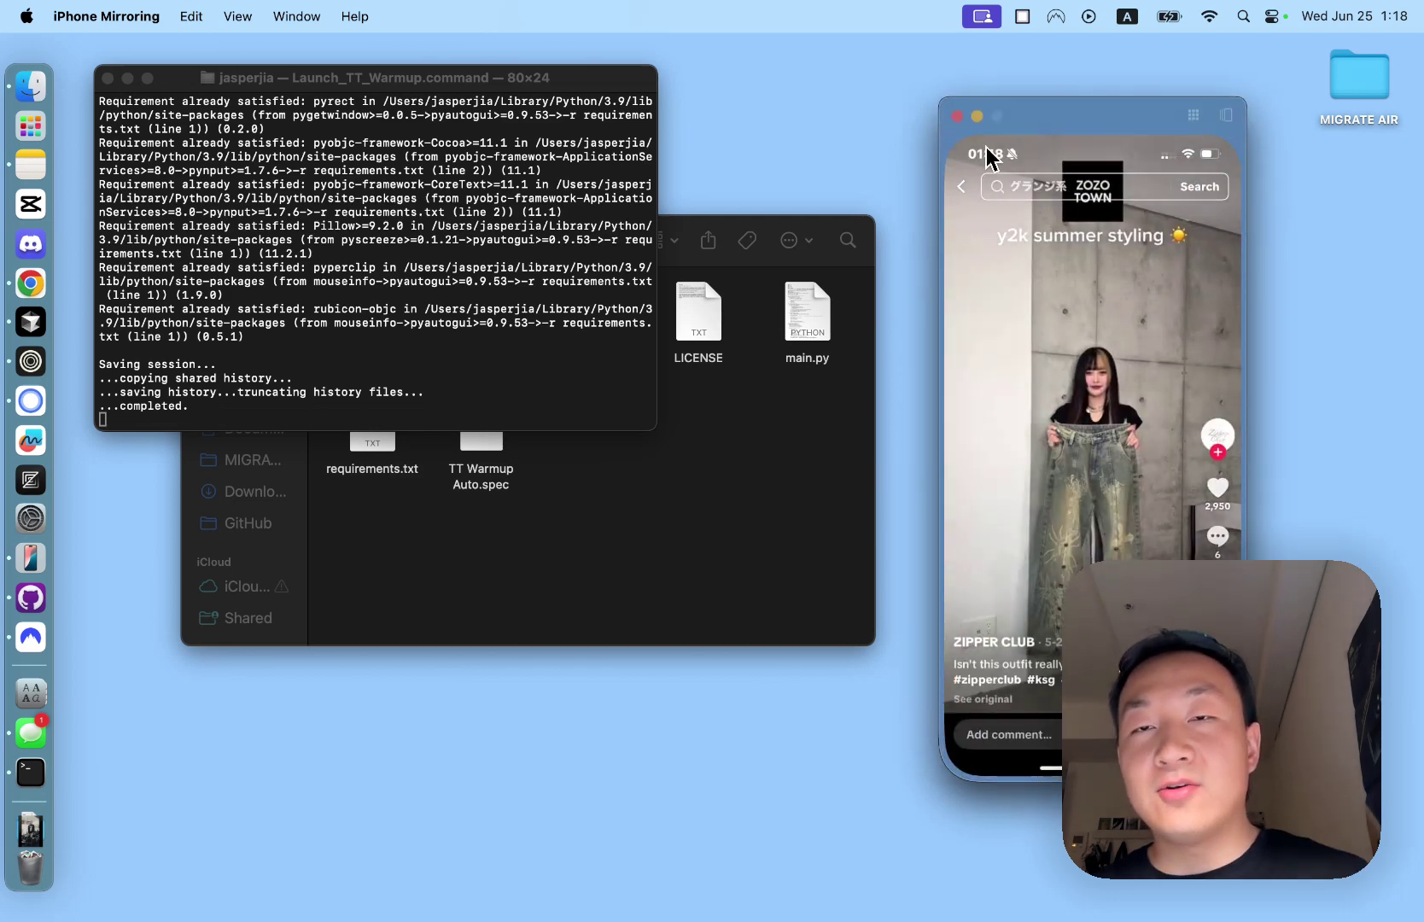
click(961, 186)
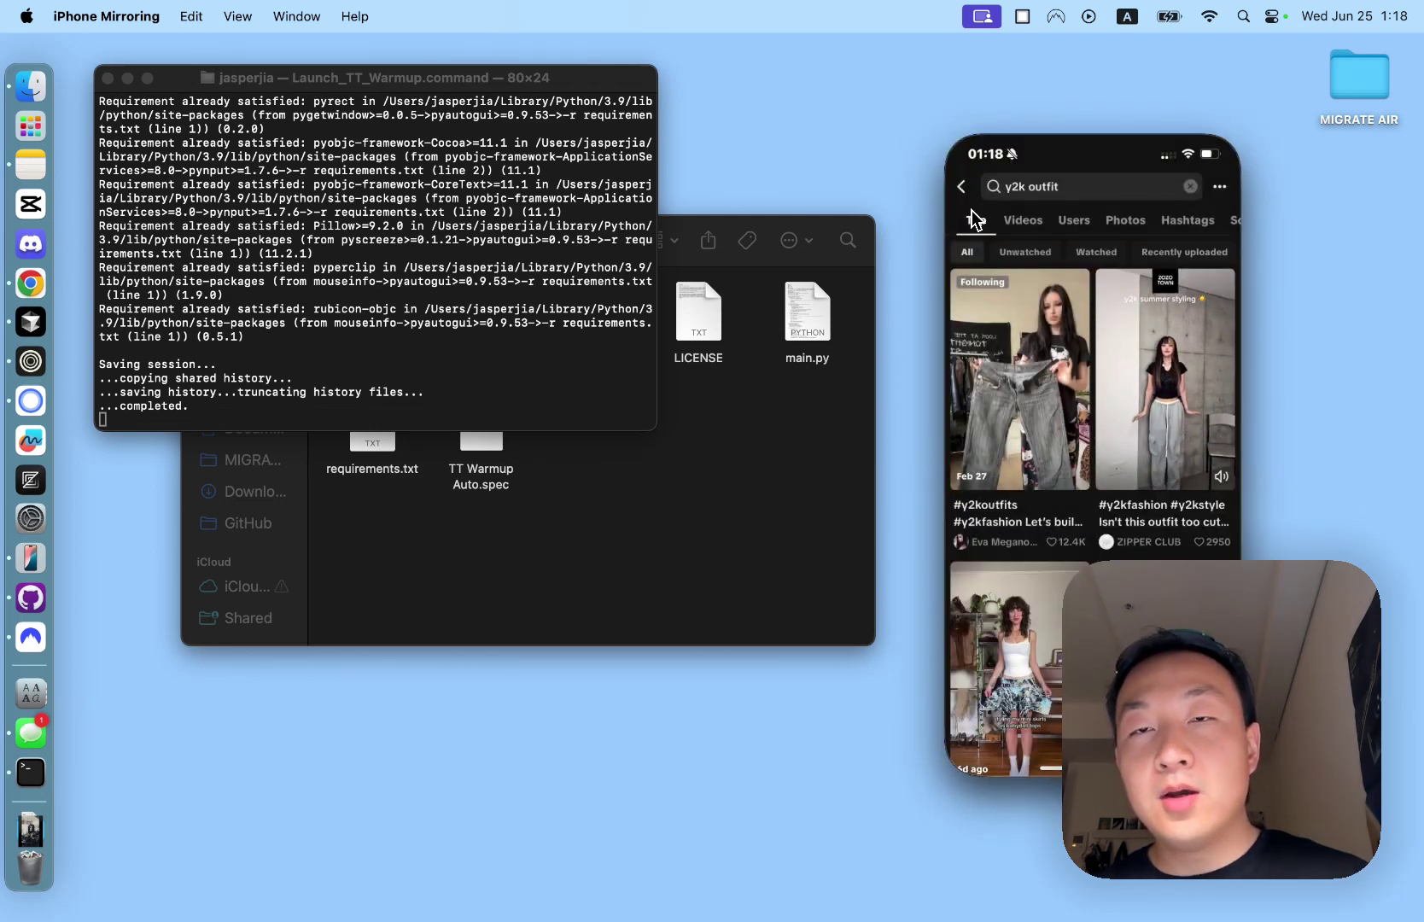
click(962, 187)
click(965, 188)
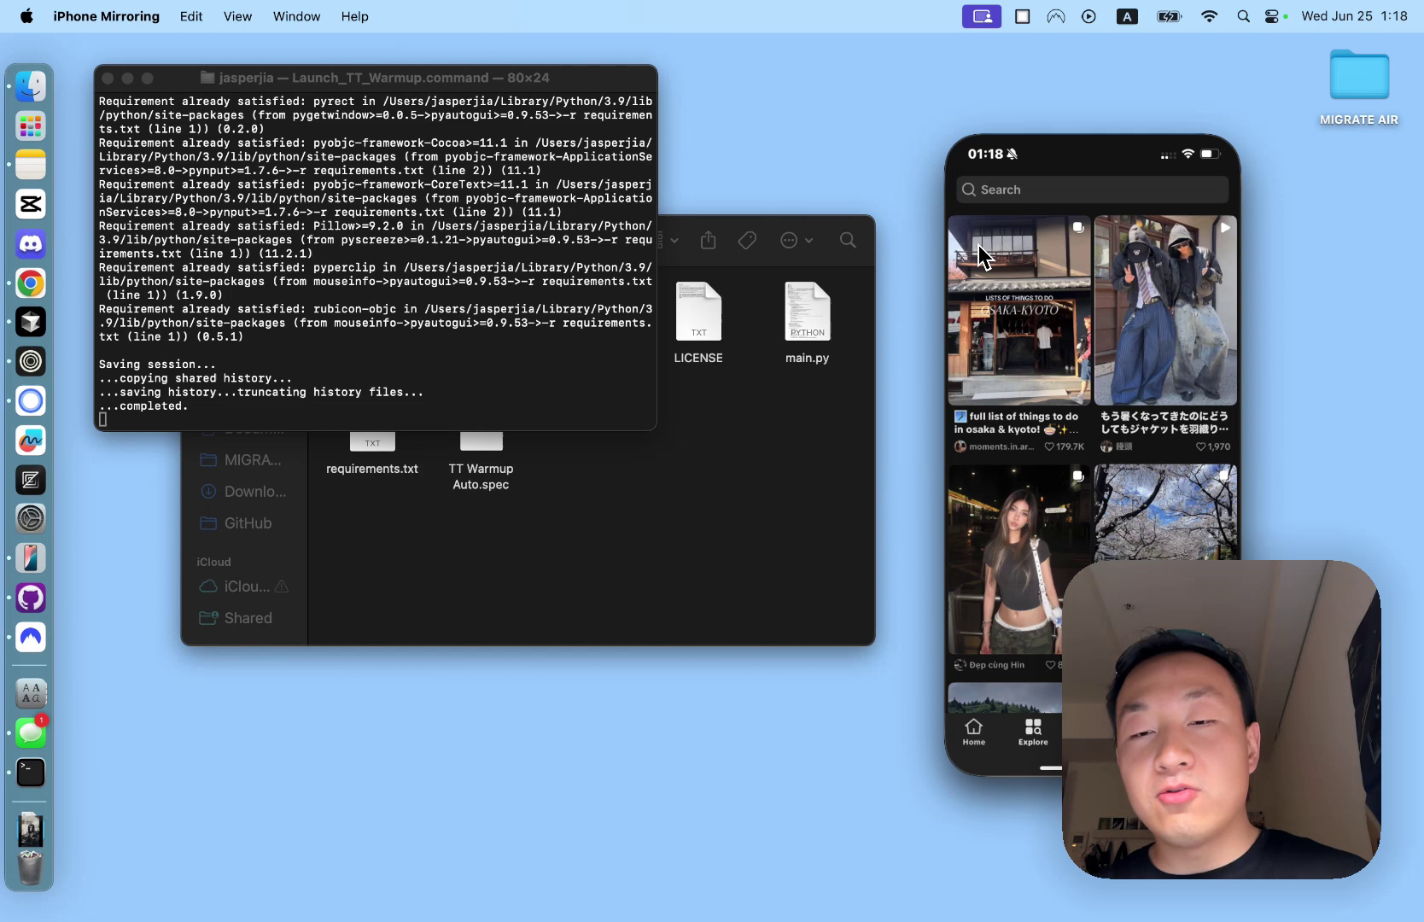
click(974, 728)
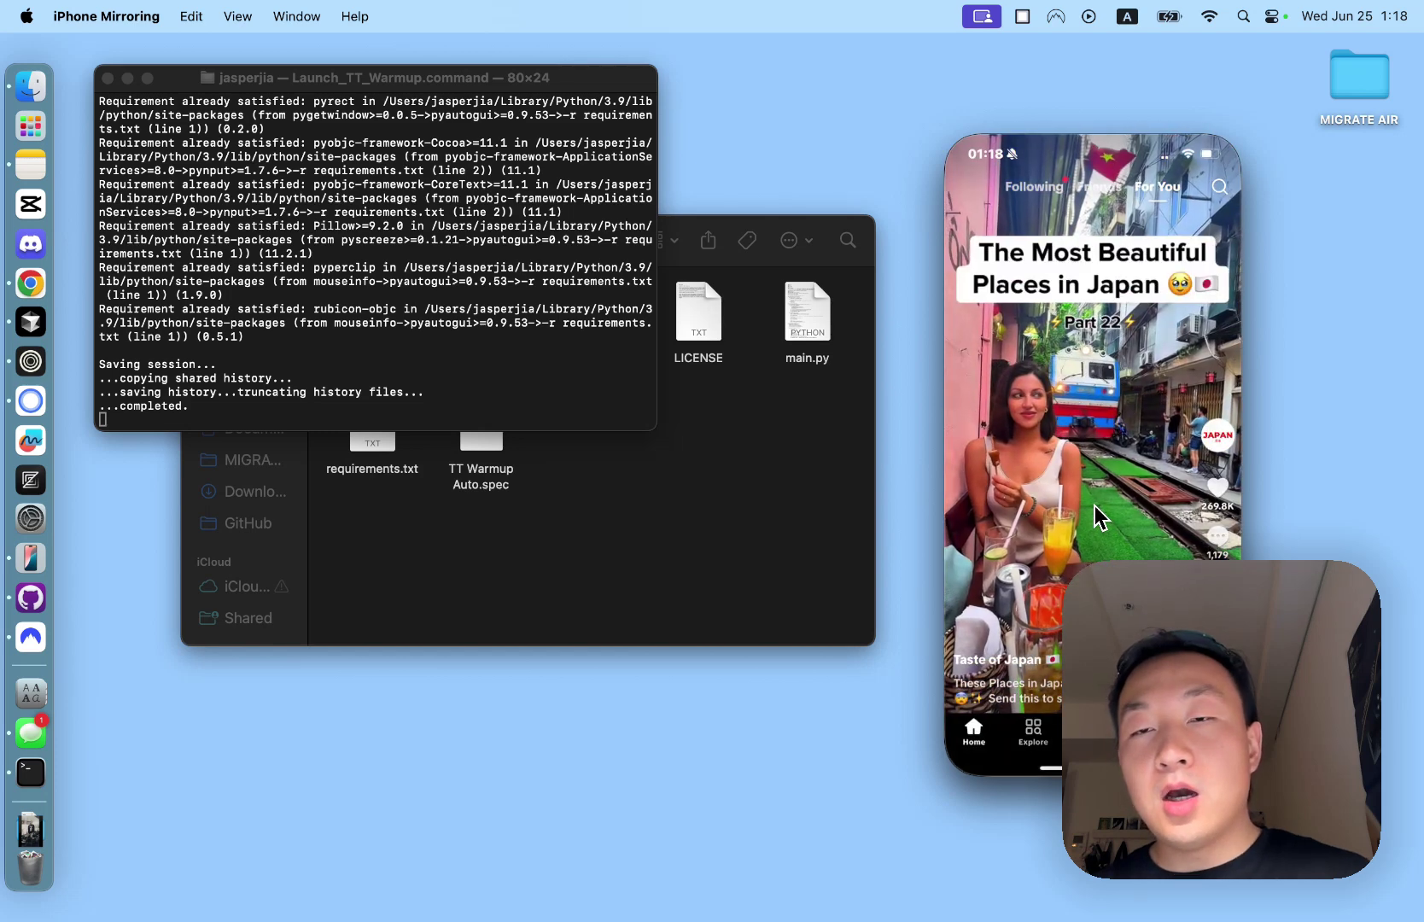
- Scroll the TikTok For You feed through several videos, then bring the Finder ttwarmup folder forward
scroll(1095, 505, down, 3)
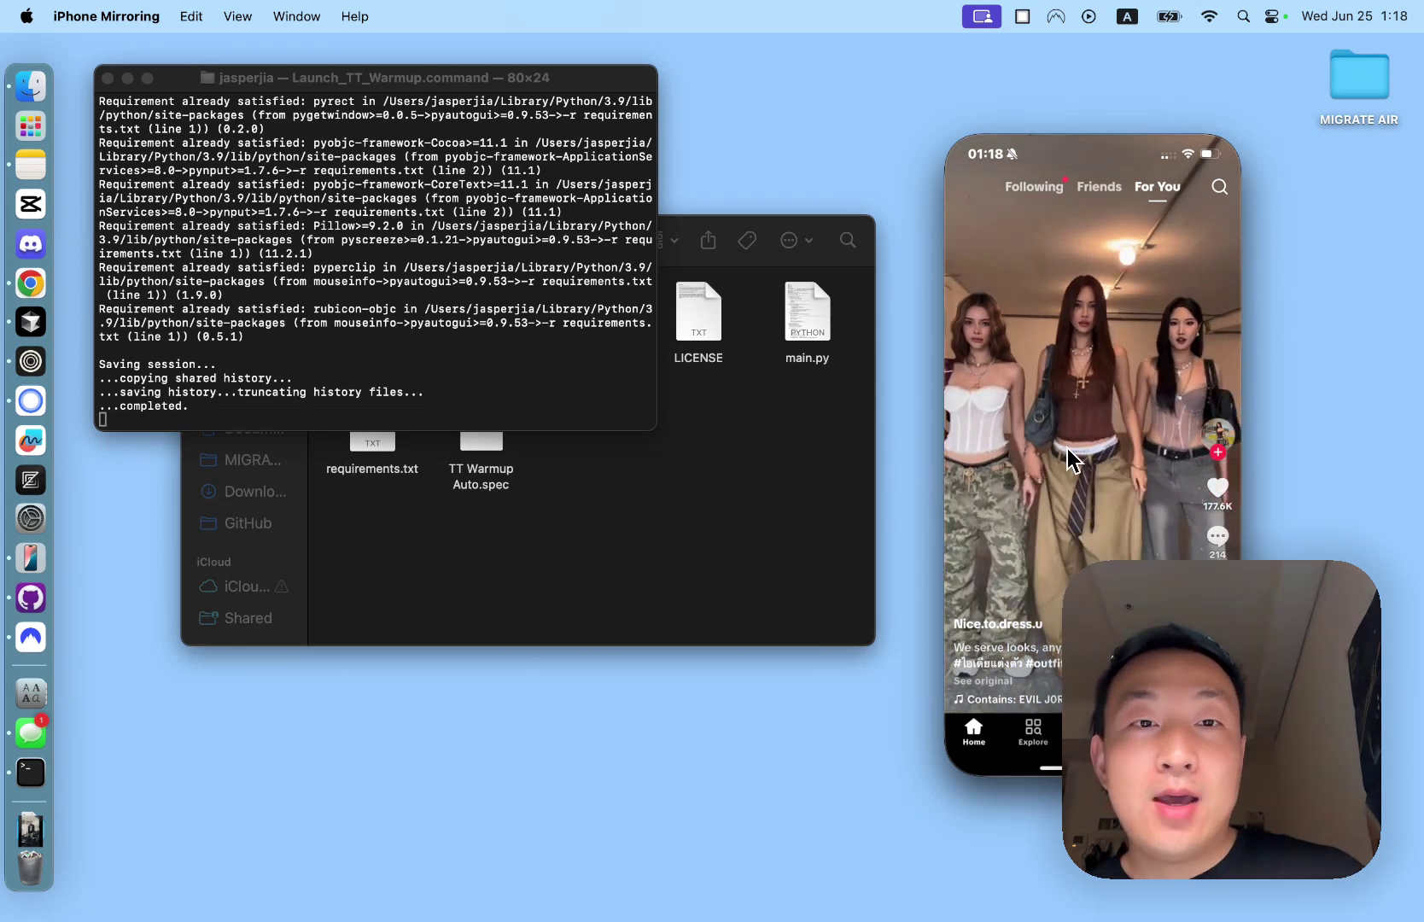
scroll(1067, 461, down, 3)
scroll(1046, 427, down, 3)
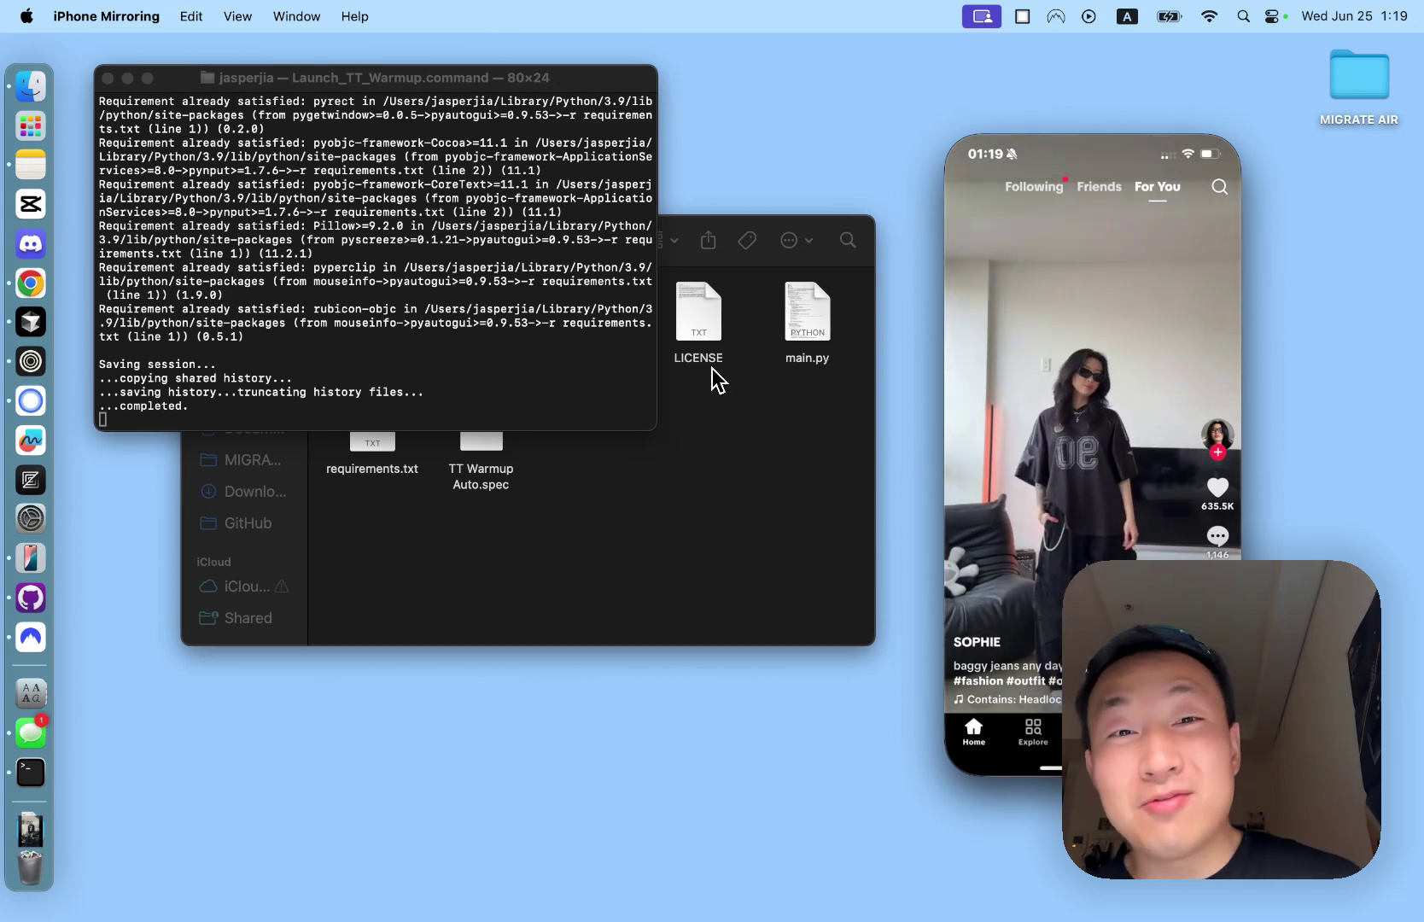
click(767, 533)
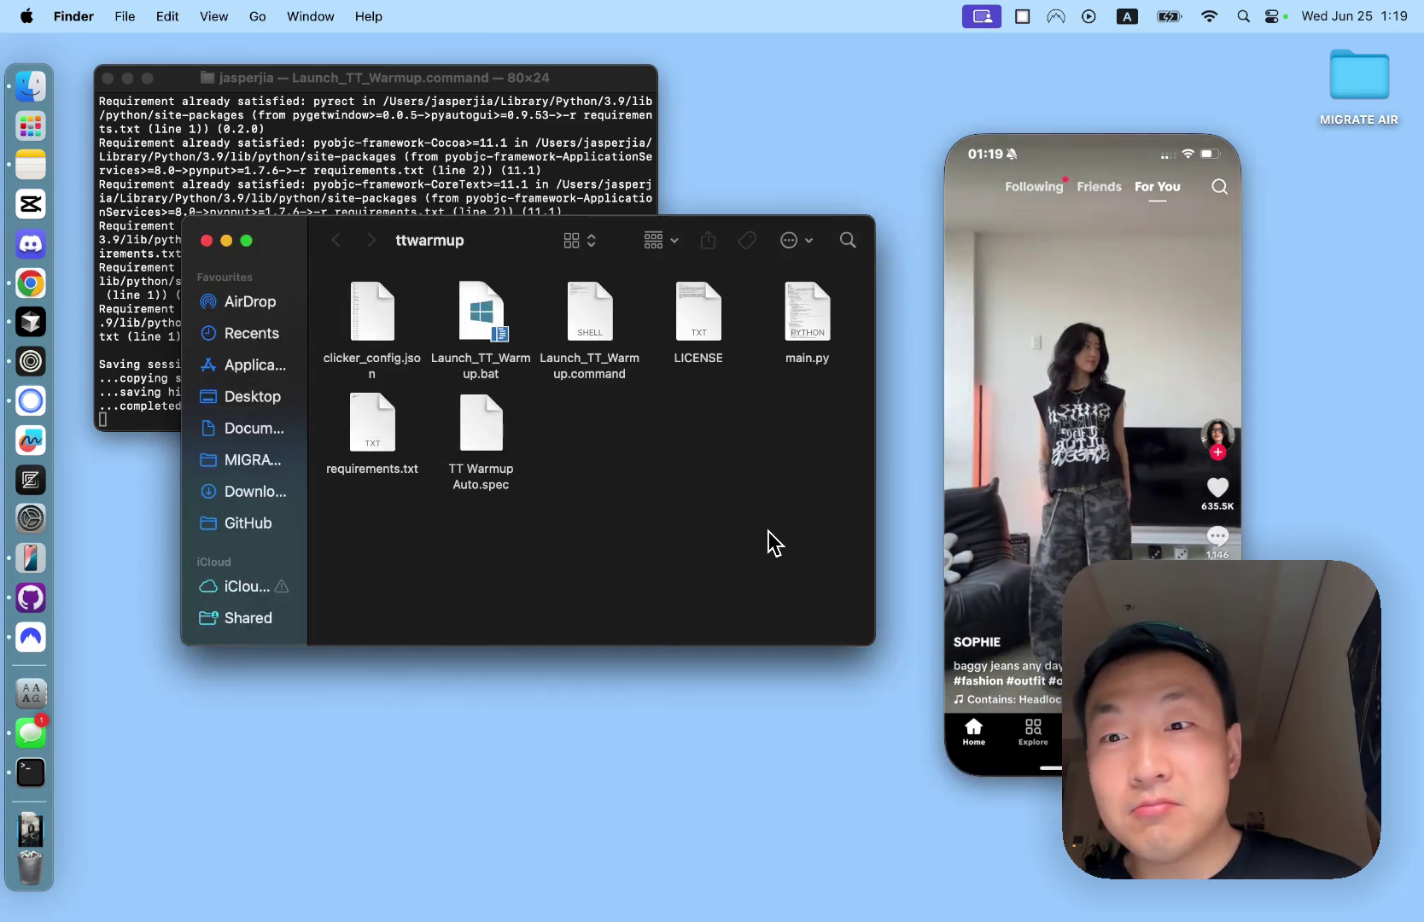